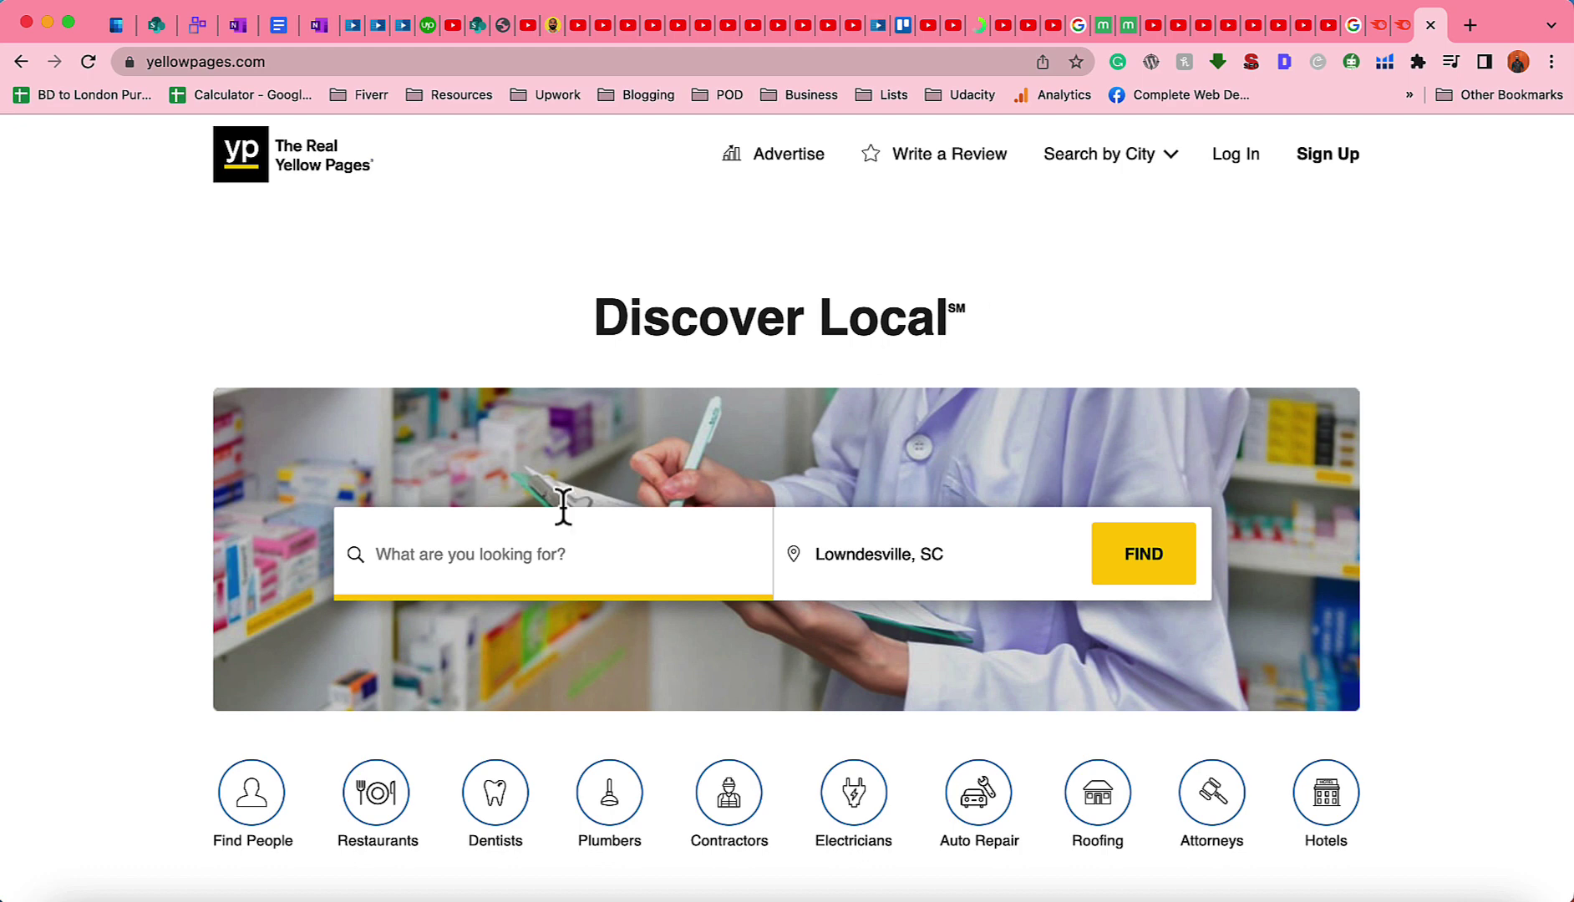
Step: Enter Restaurants as the search term and replace the location with Atlanta, GA
click(545, 552)
text(Restaurants)
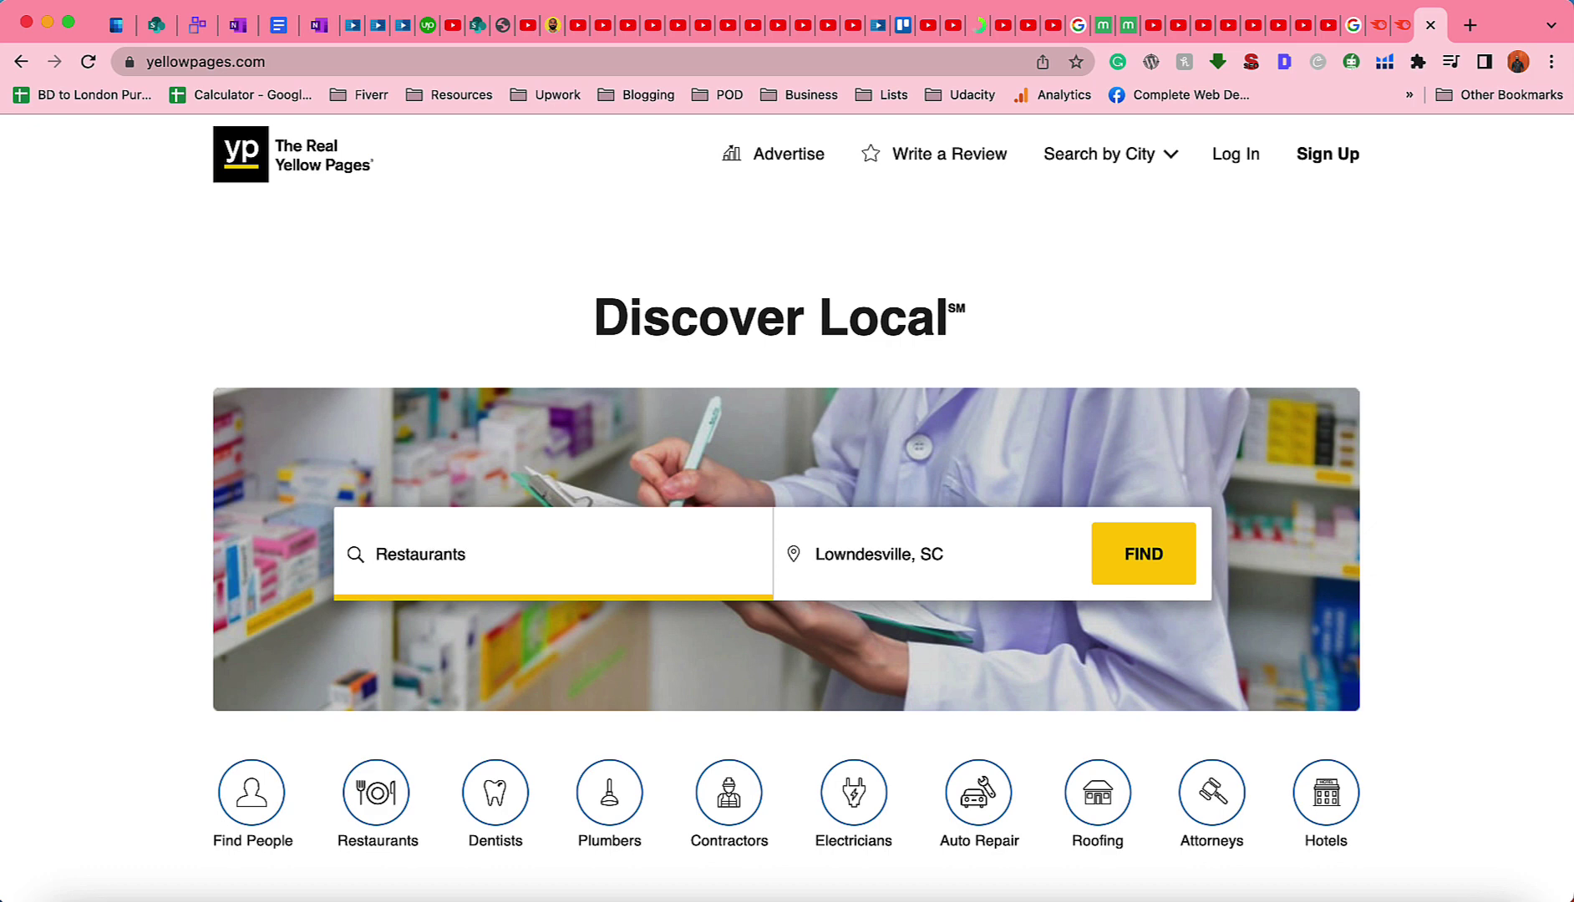
triple_click(857, 559)
text(Ata)
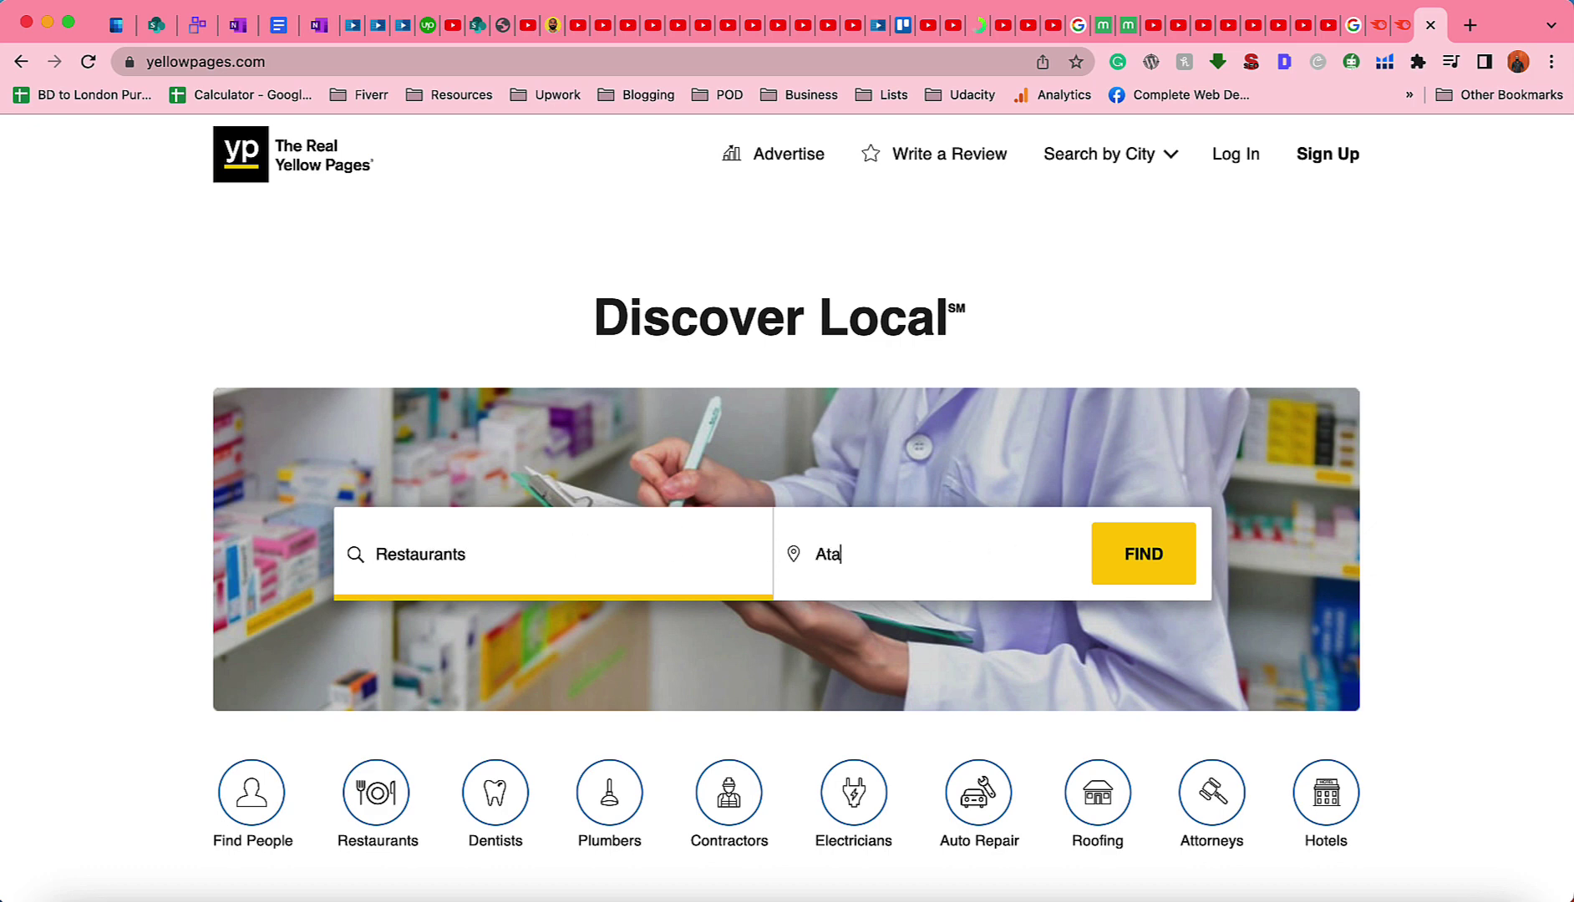
key(BackSpace)
text(lanta, GA)
Step: Run the Restaurants search for Atlanta, GA and scroll through the listings
click(1158, 568)
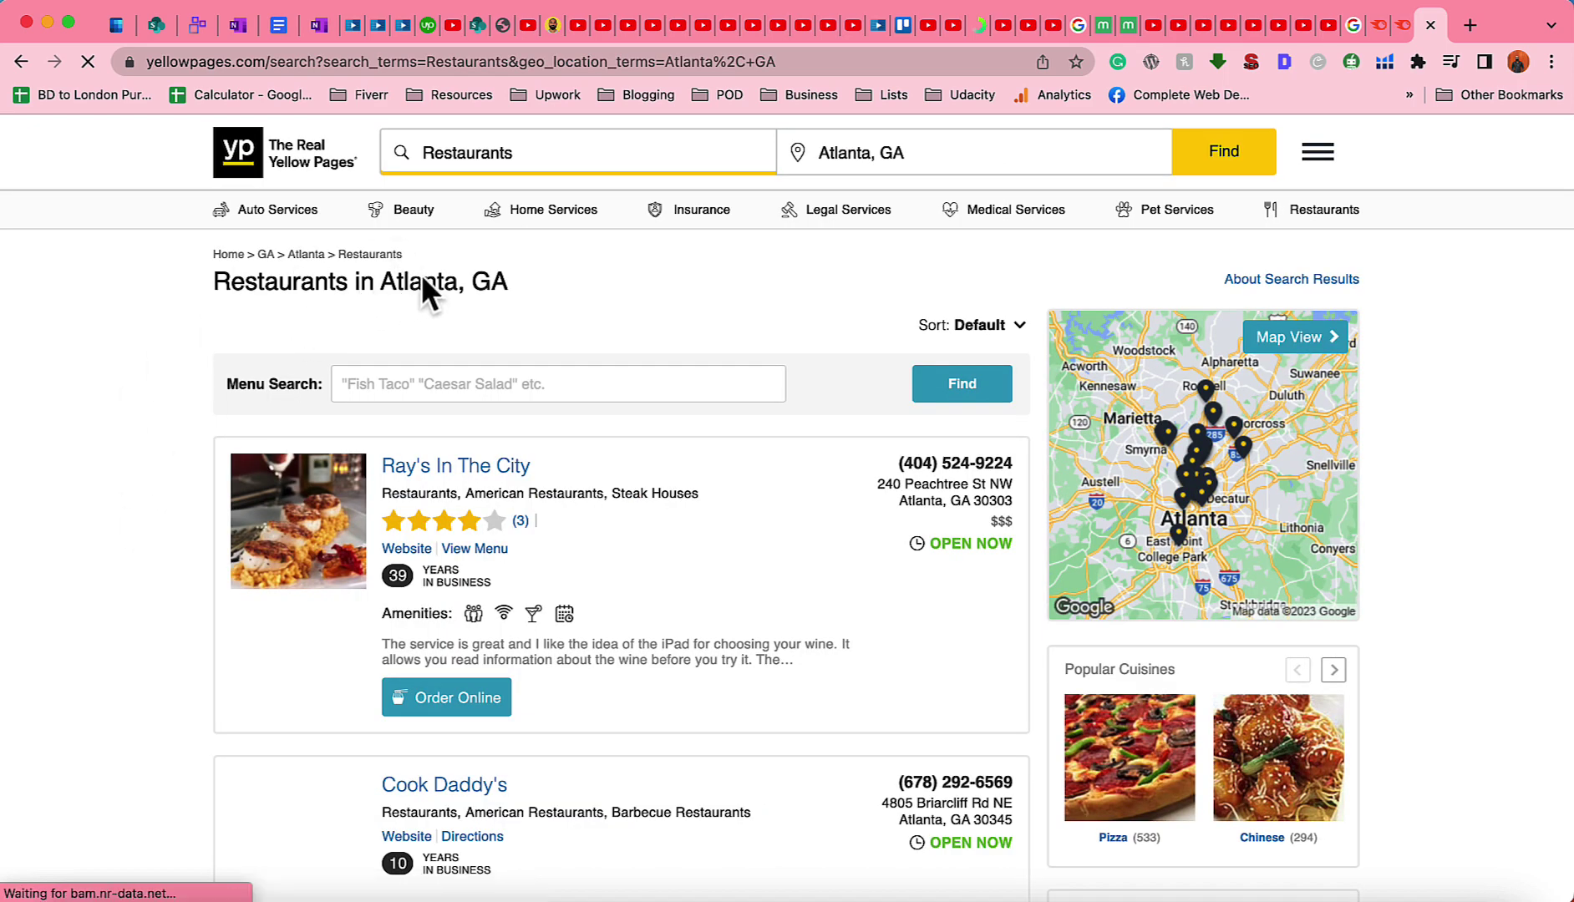
scroll(128, 595, down, 15)
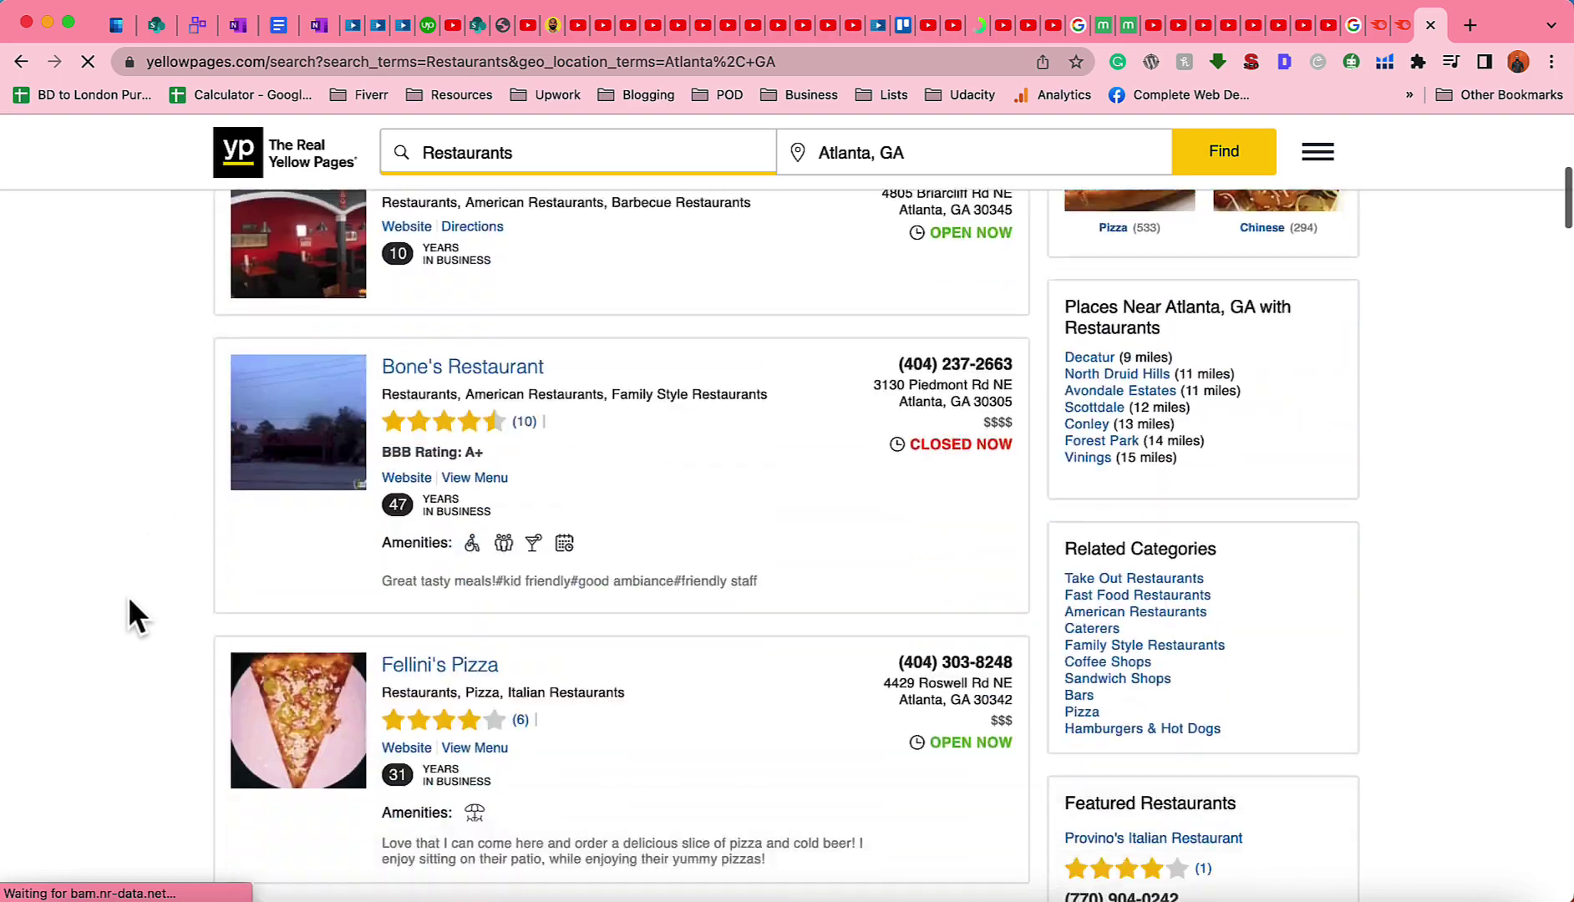
scroll(129, 599, down, 20)
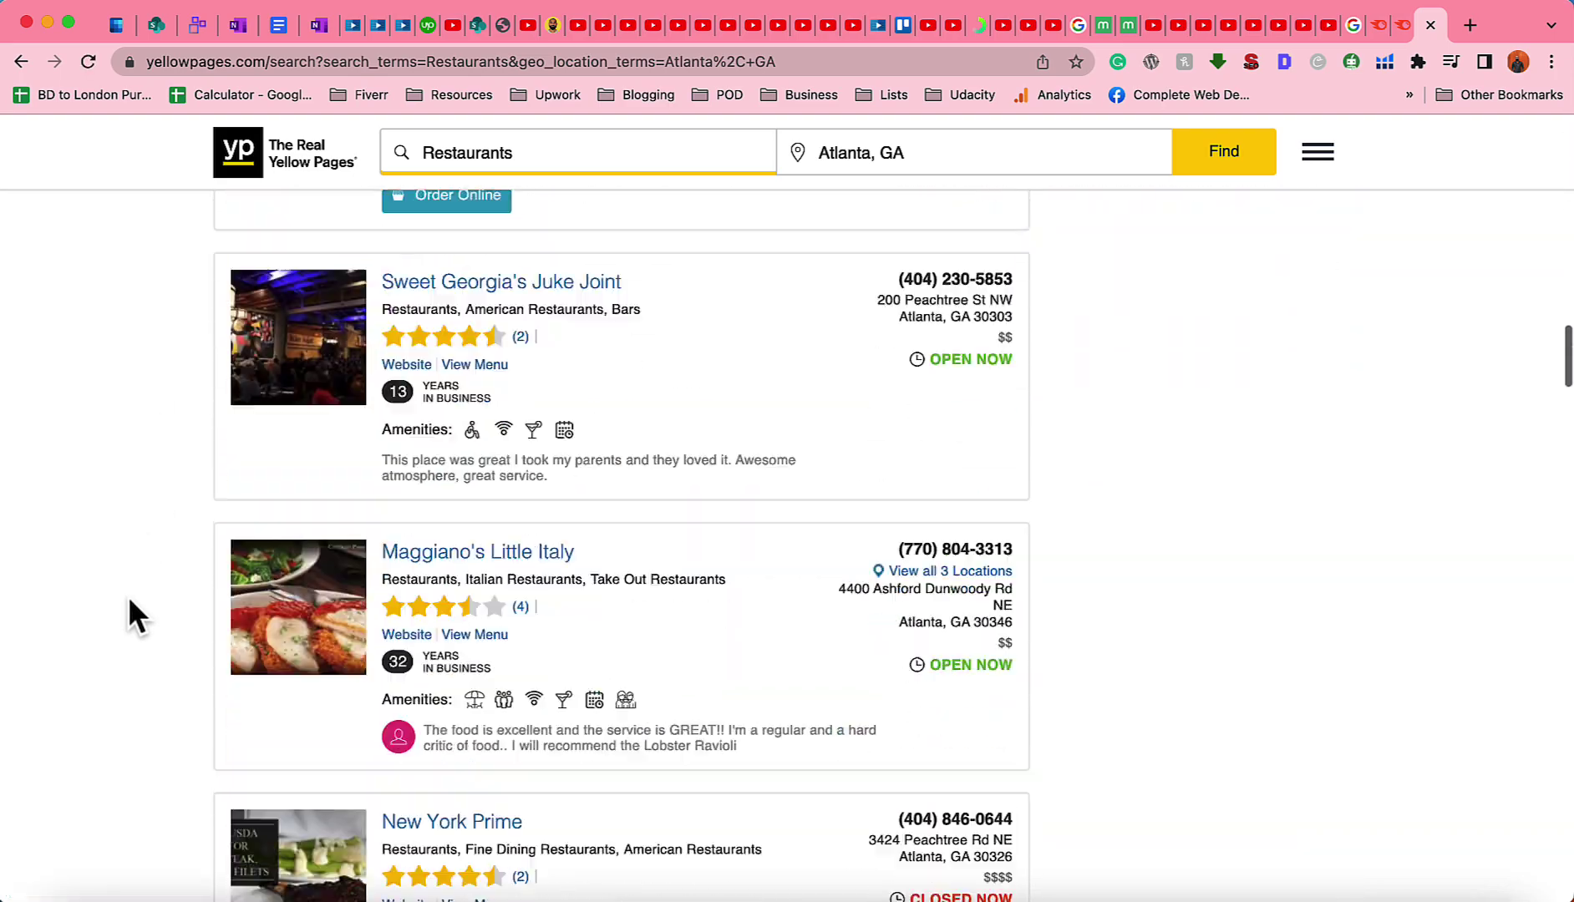
scroll(128, 595, down, 20)
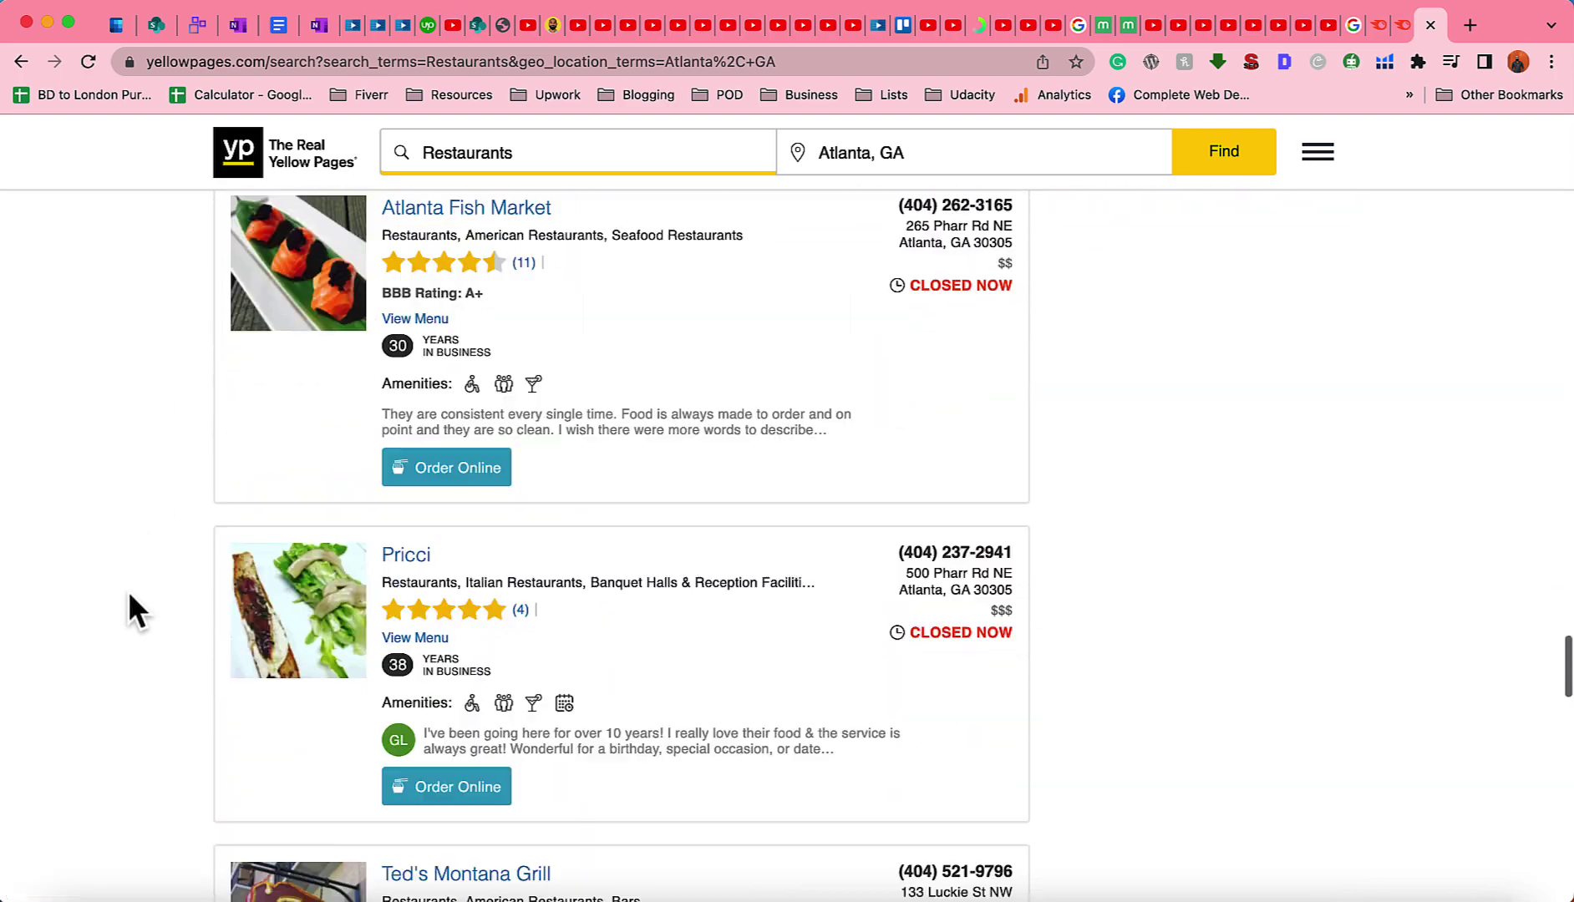
scroll(128, 590, down, 10)
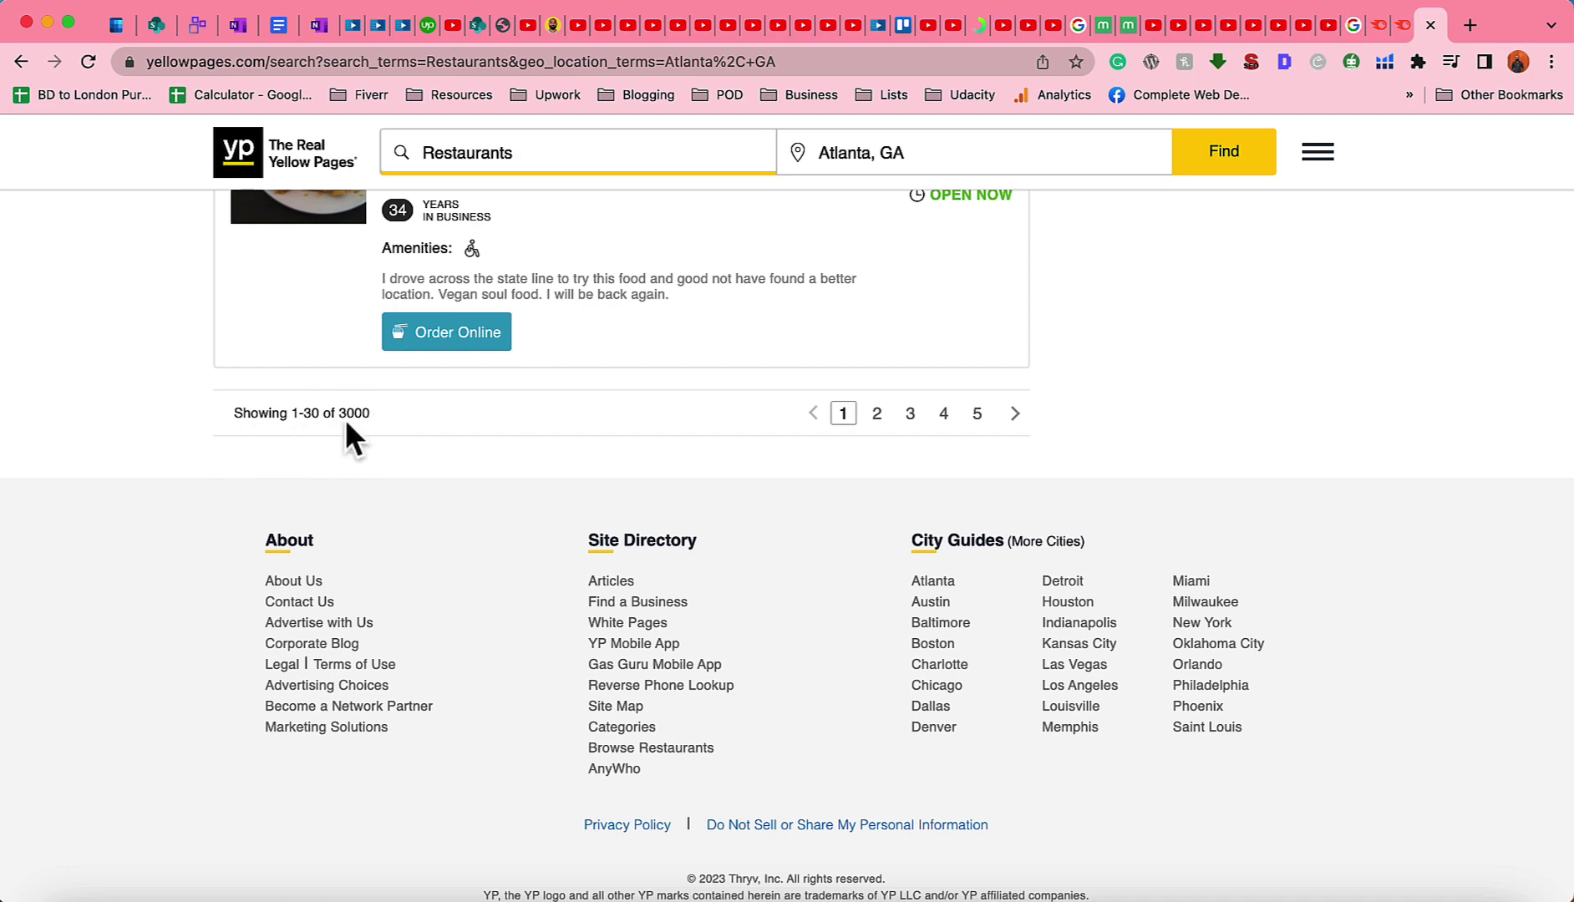
scroll(136, 499, up, 6)
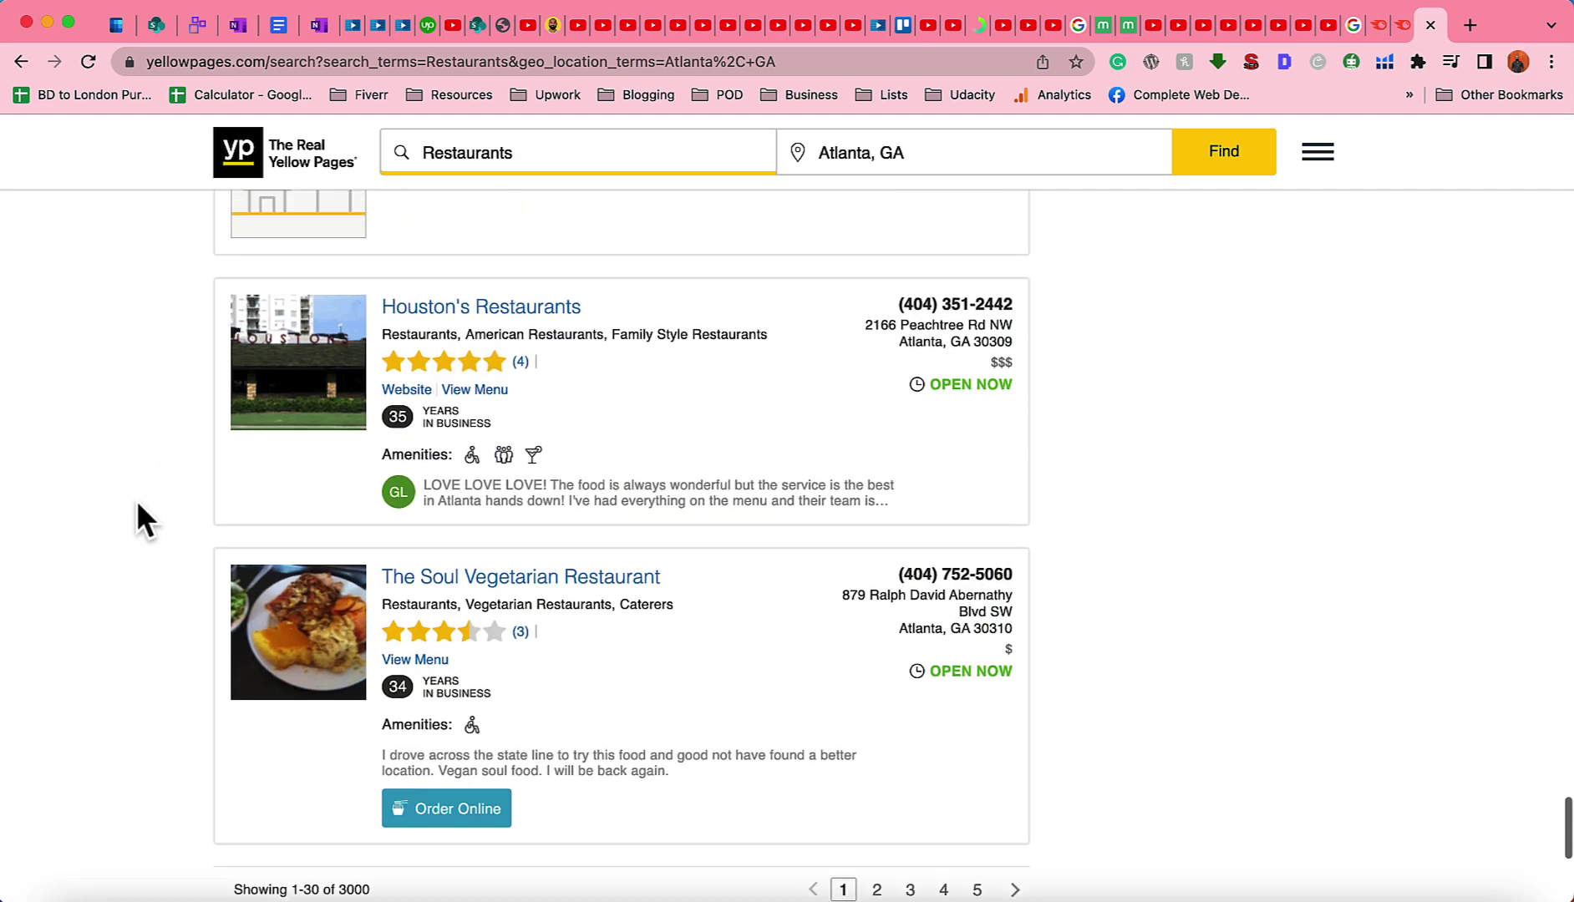
Step: Copy the results page's web address from the address bar
click(663, 62)
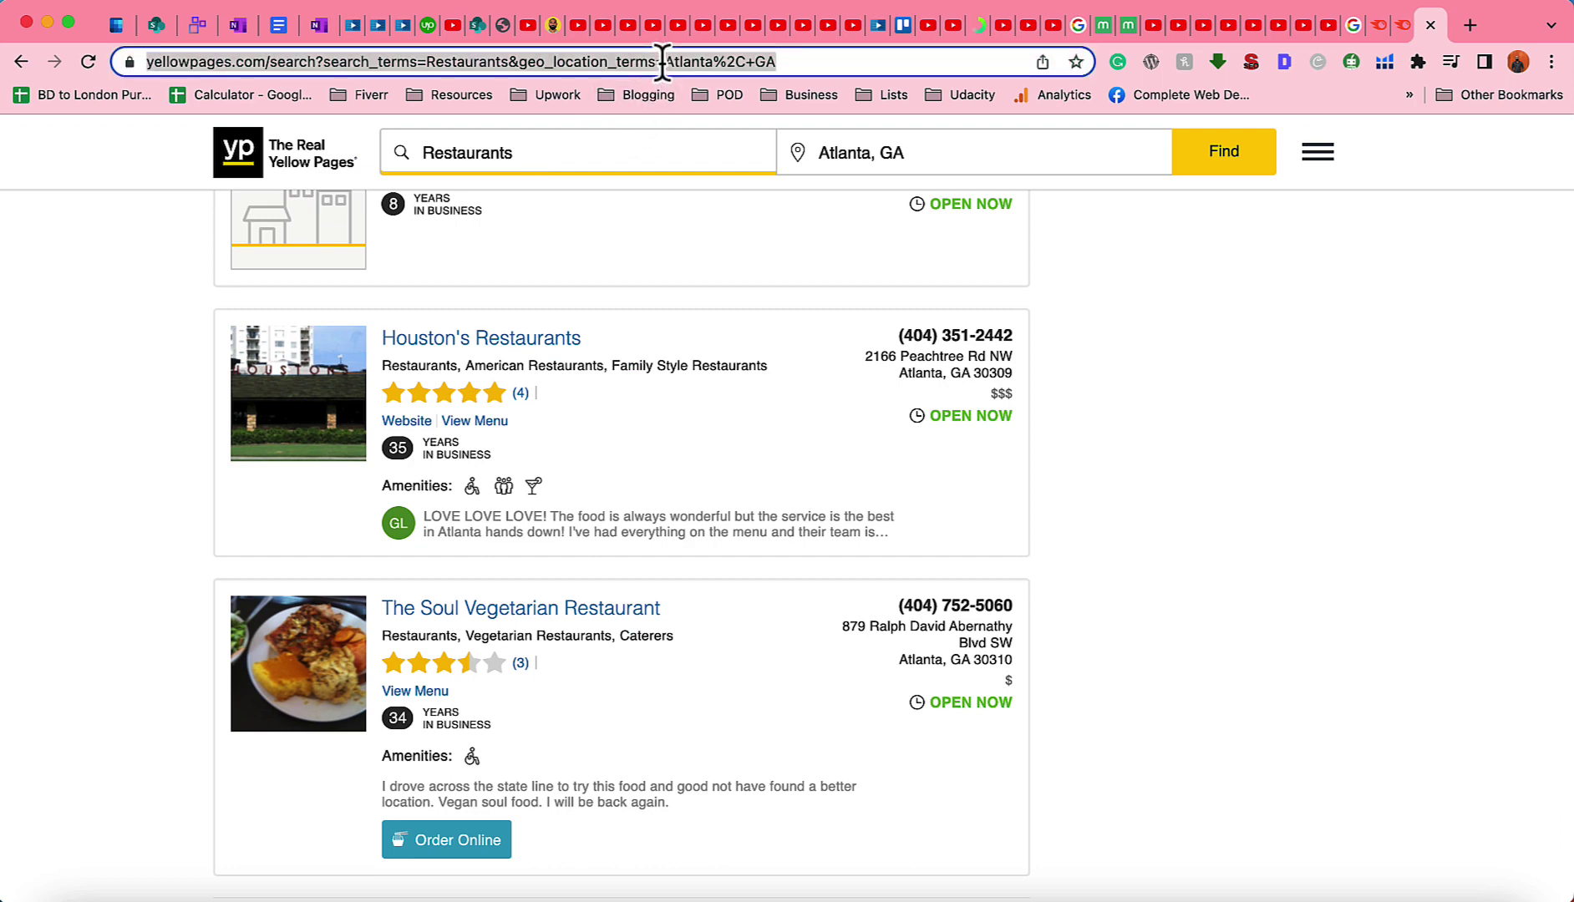
right_click(663, 62)
click(698, 234)
Step: Paste the Atlanta restaurants URL into Scrape Now's Search Page URL, keeping site Yellowpages.com (USA)
click(1317, 897)
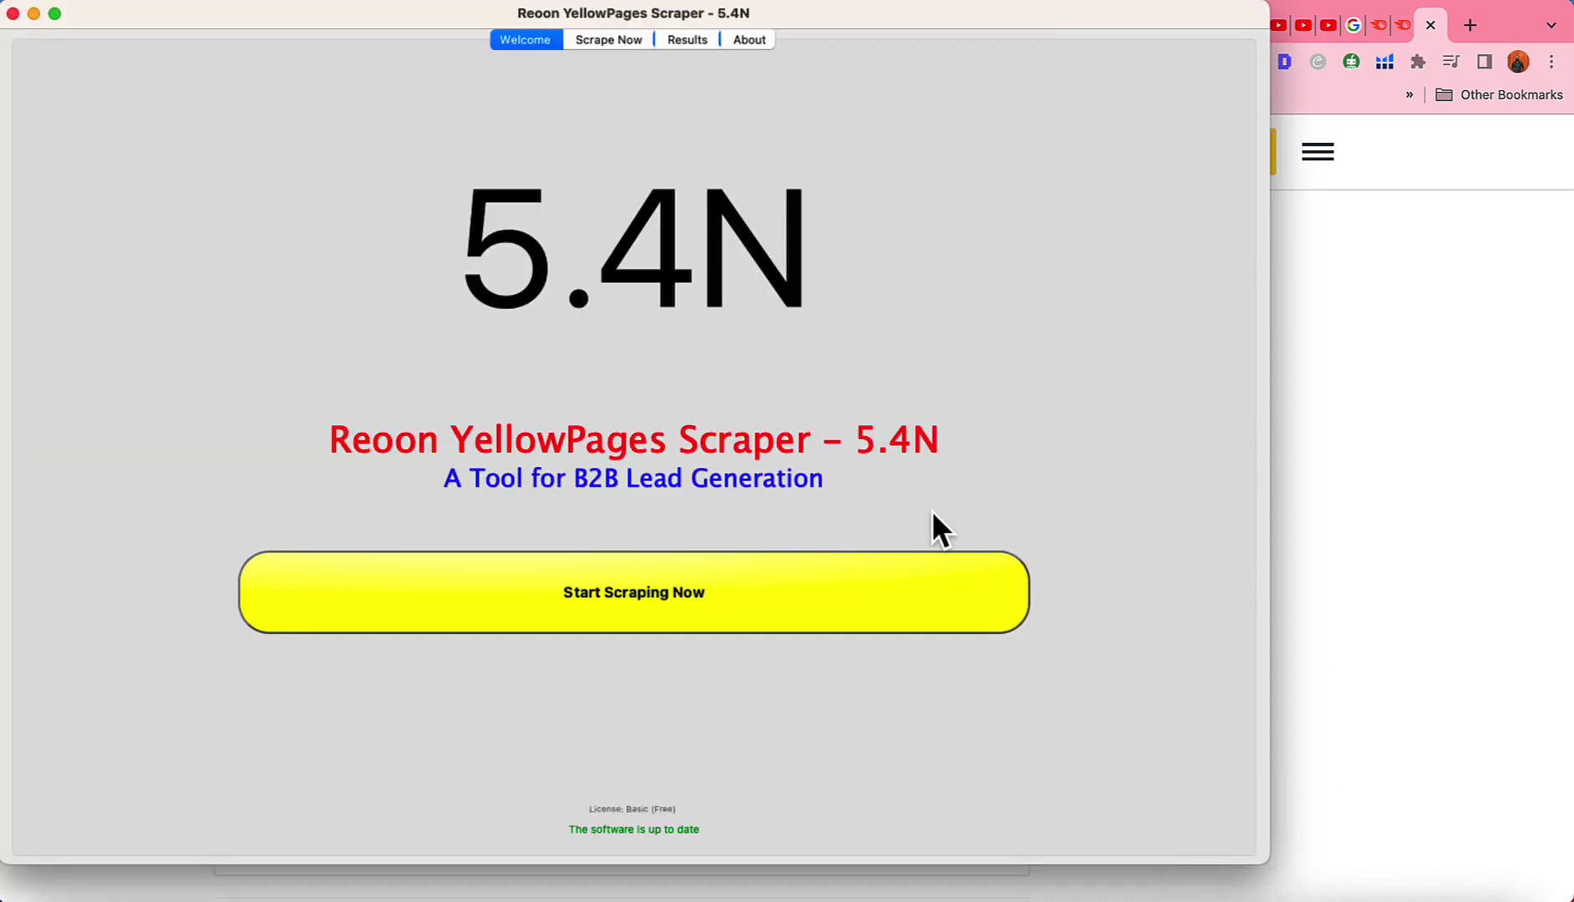
click(600, 42)
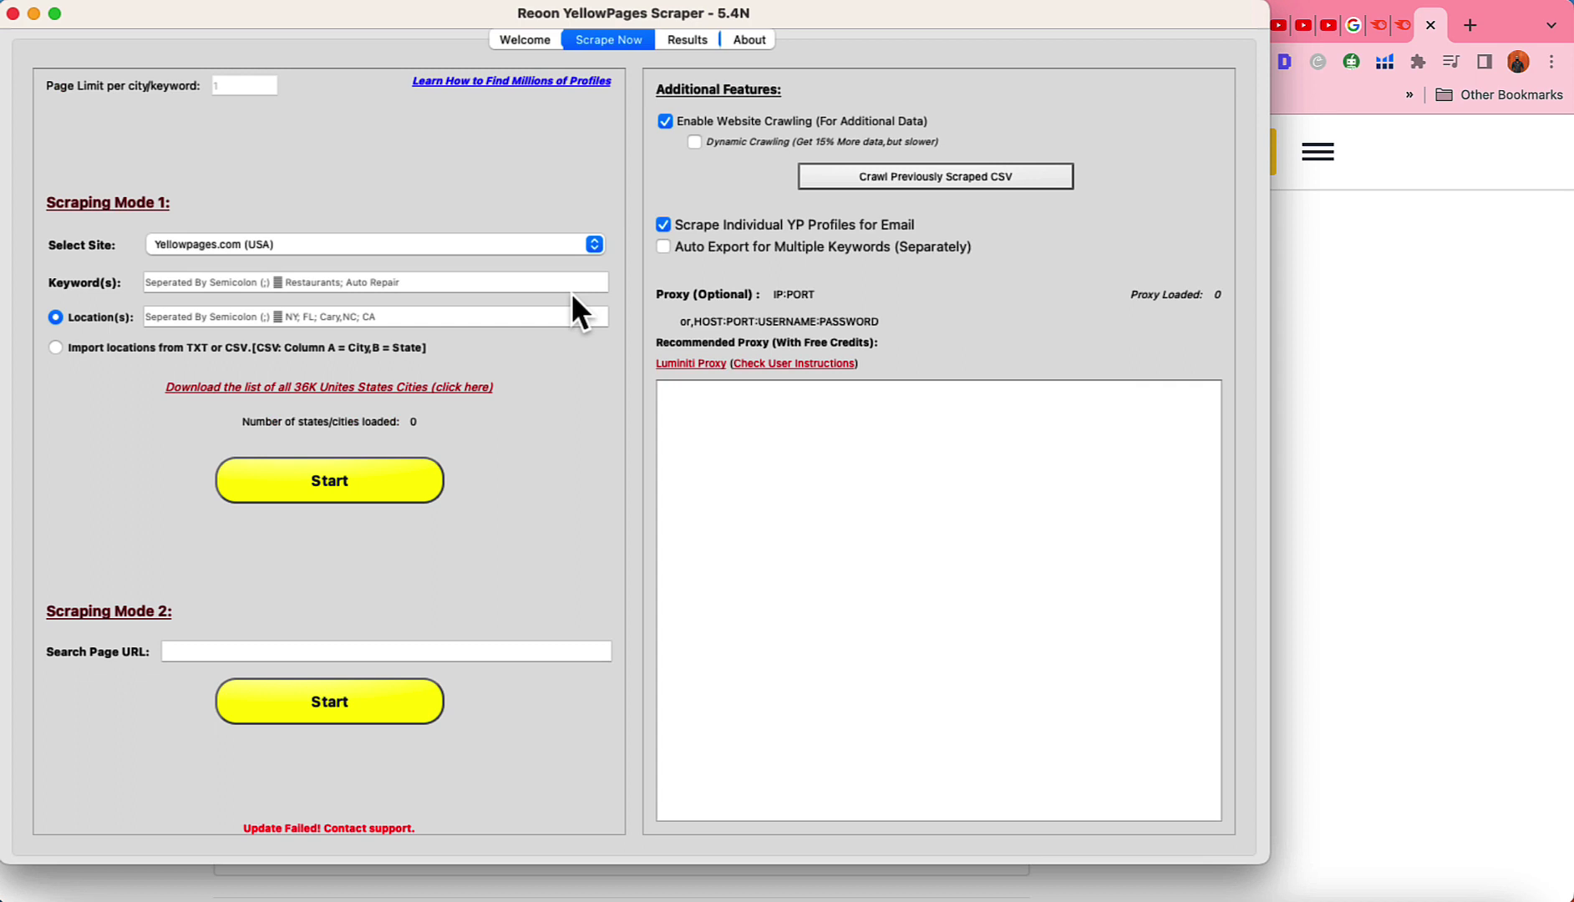
click(297, 647)
right_click(296, 648)
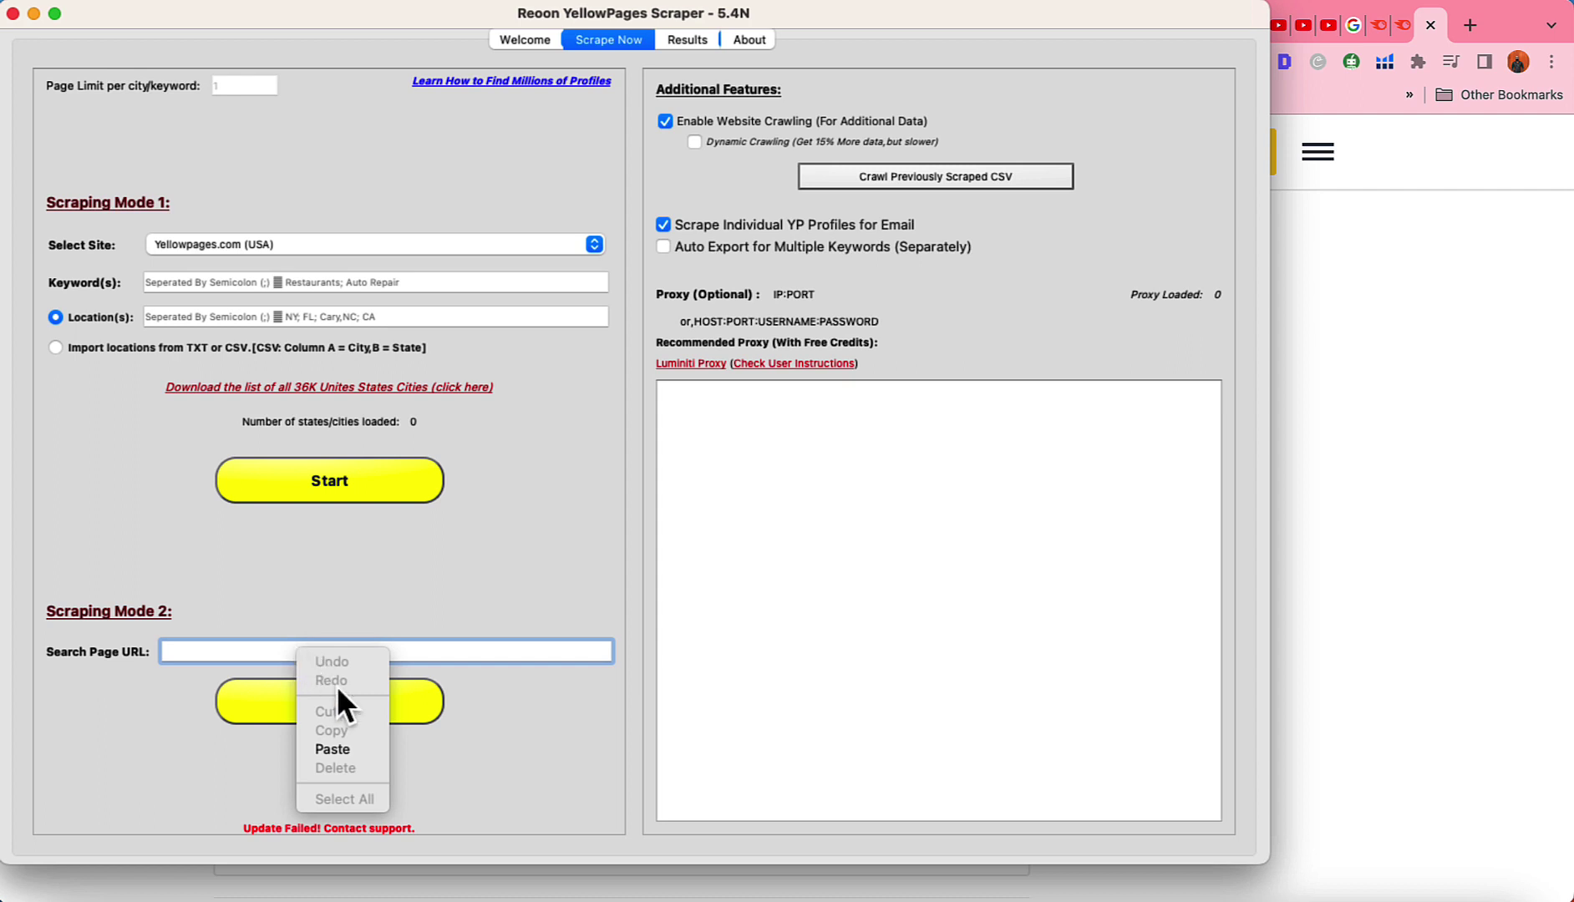
click(343, 754)
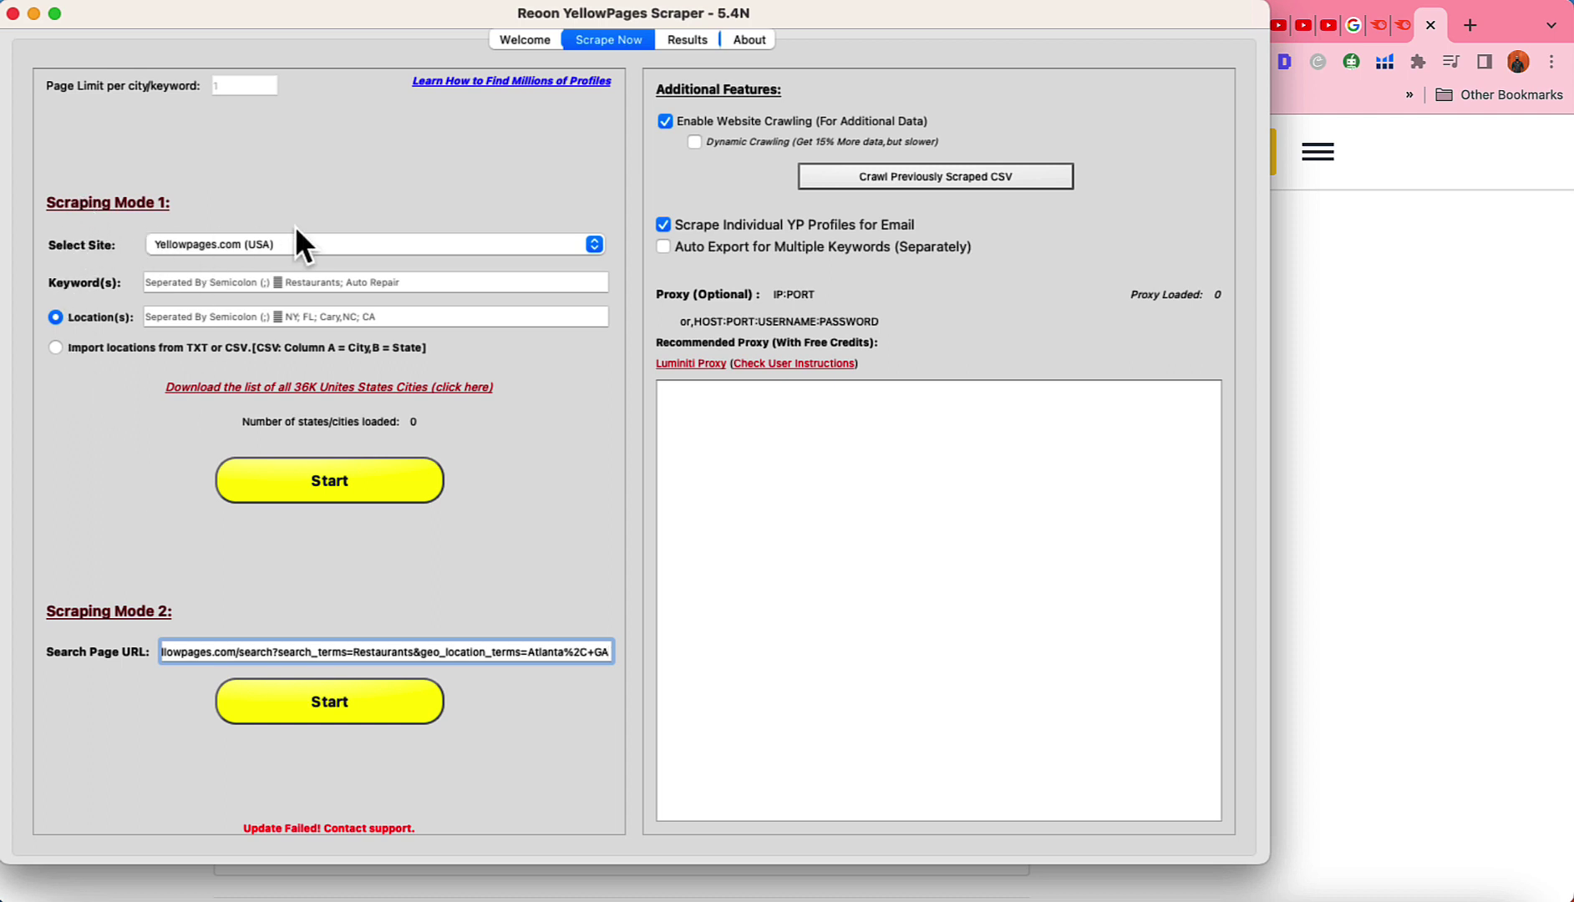
click(274, 245)
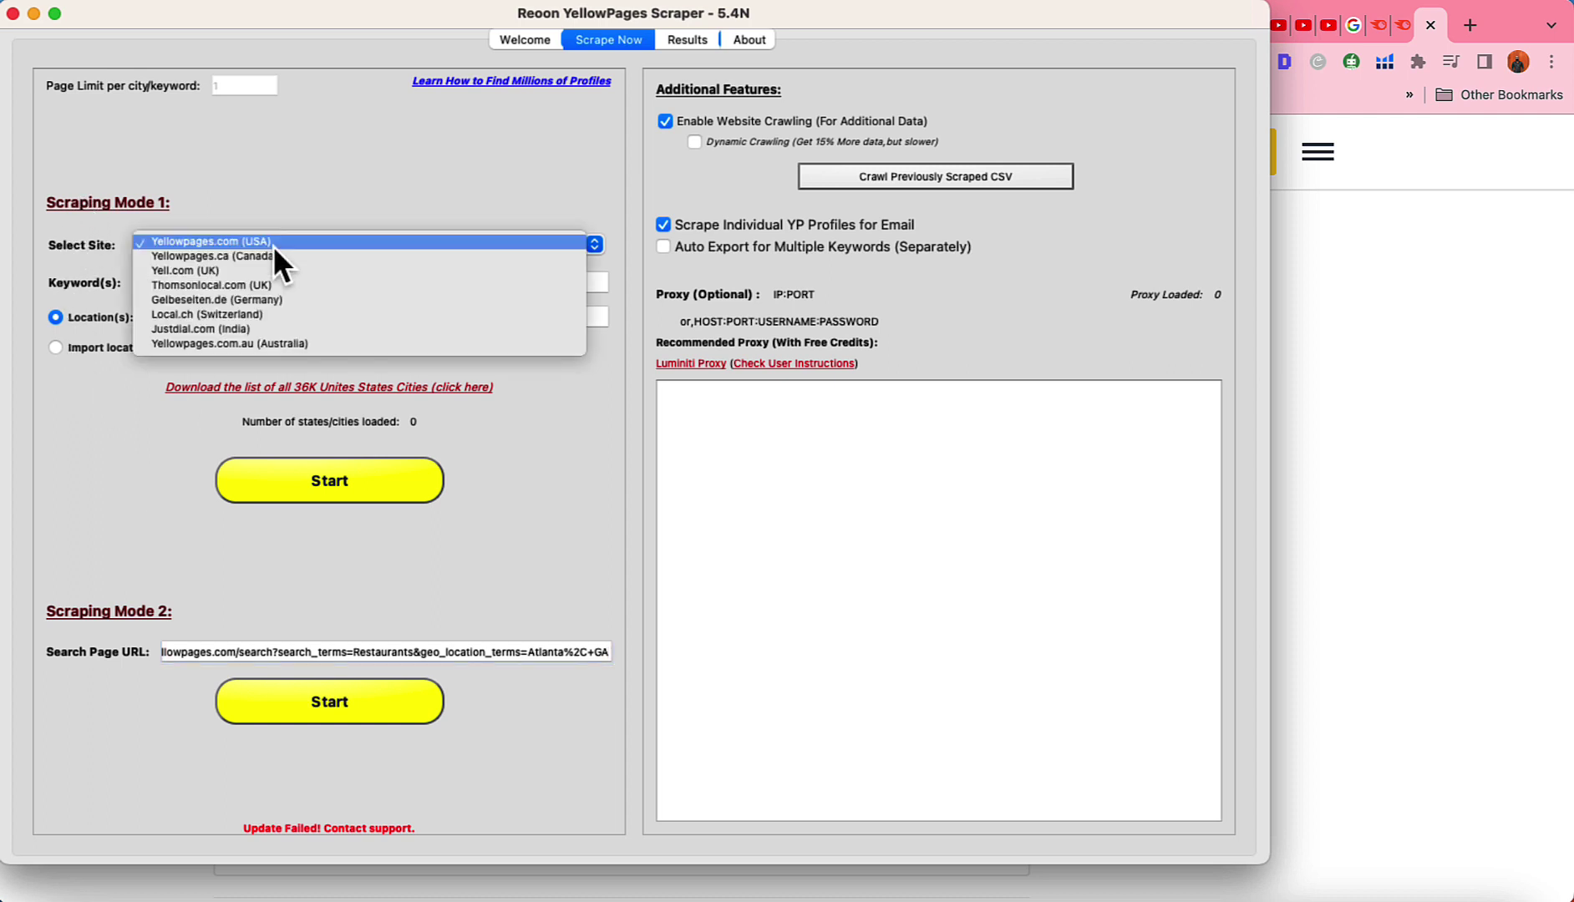
click(274, 242)
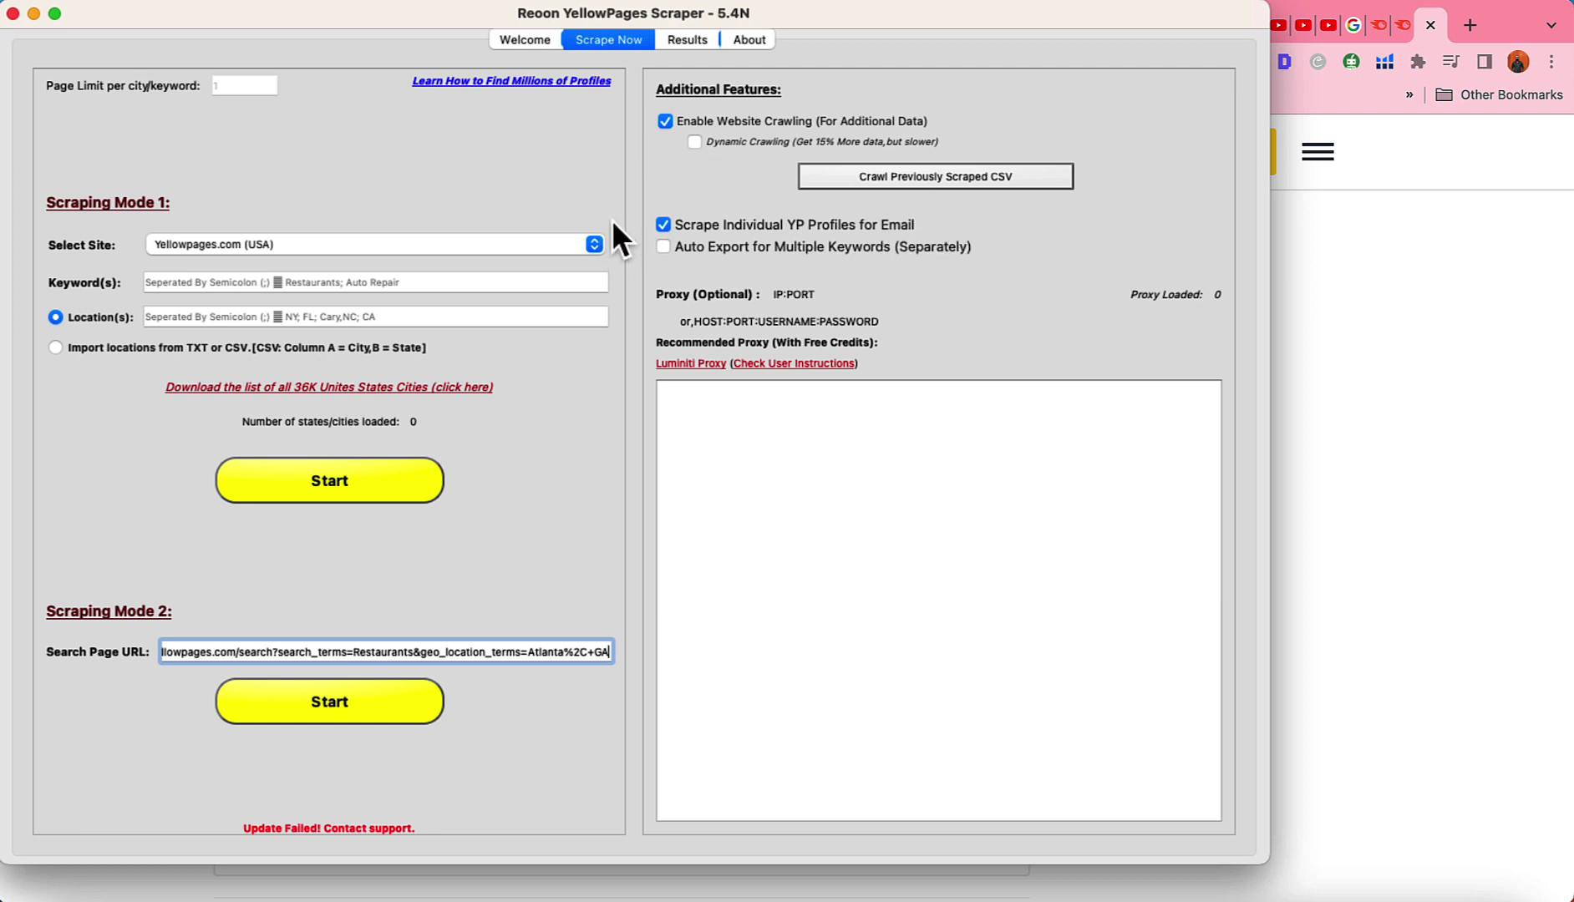
Step: Start Scraping Mode 2 and scroll the Results table to review the listings' contact details
click(361, 707)
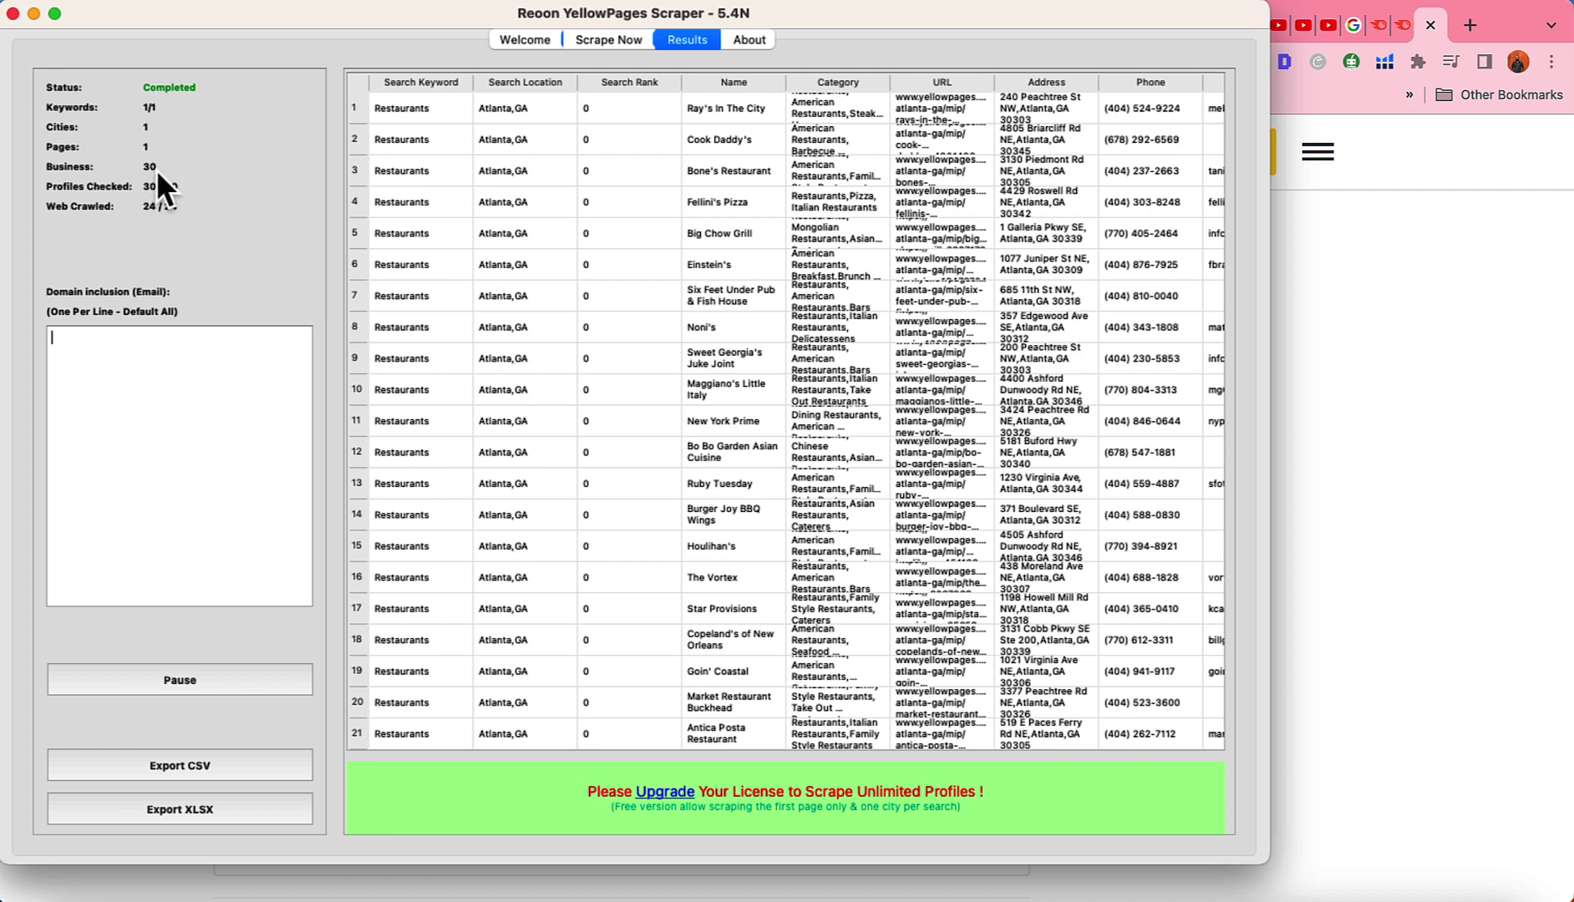
scroll(711, 253, right, 5)
scroll(712, 253, right, 5)
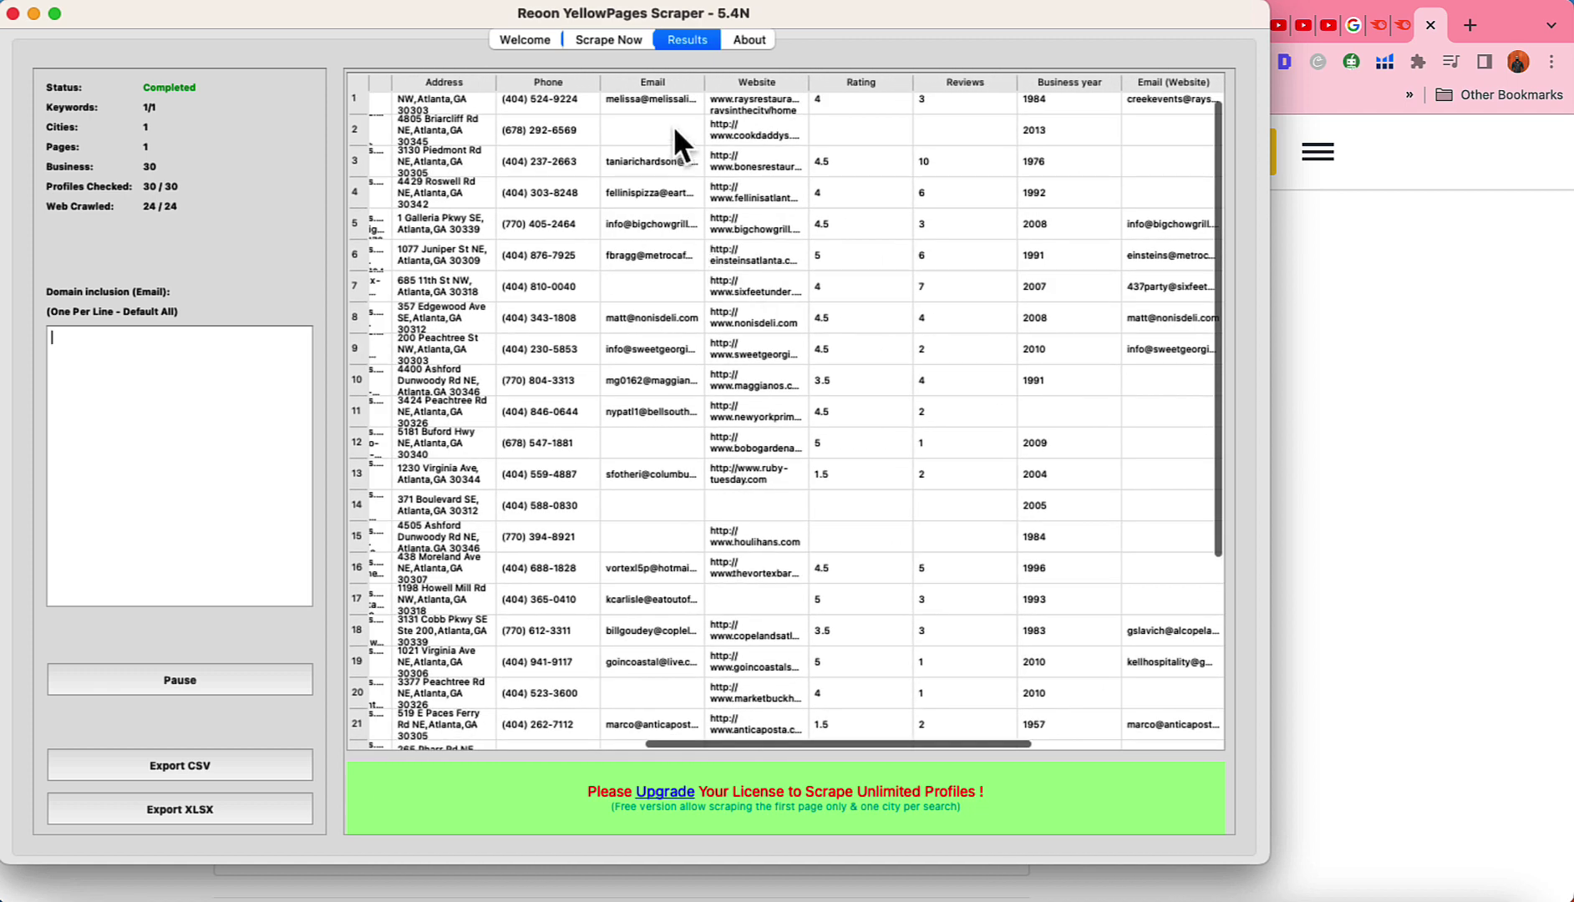
scroll(888, 205, right, 8)
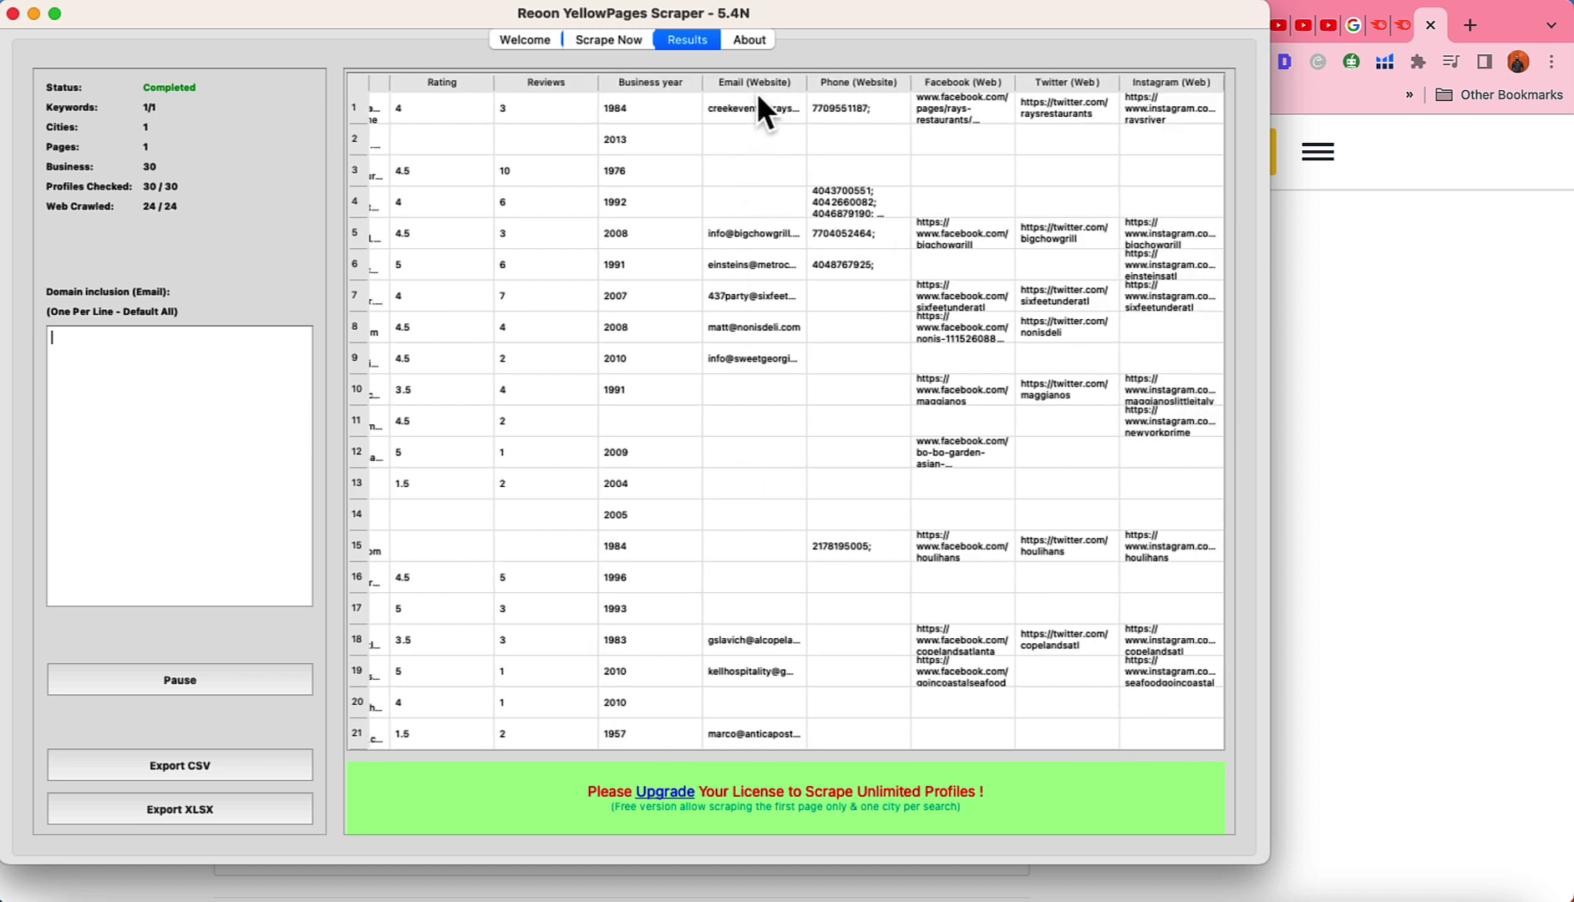
scroll(659, 420, left, 5)
scroll(659, 419, down, 1)
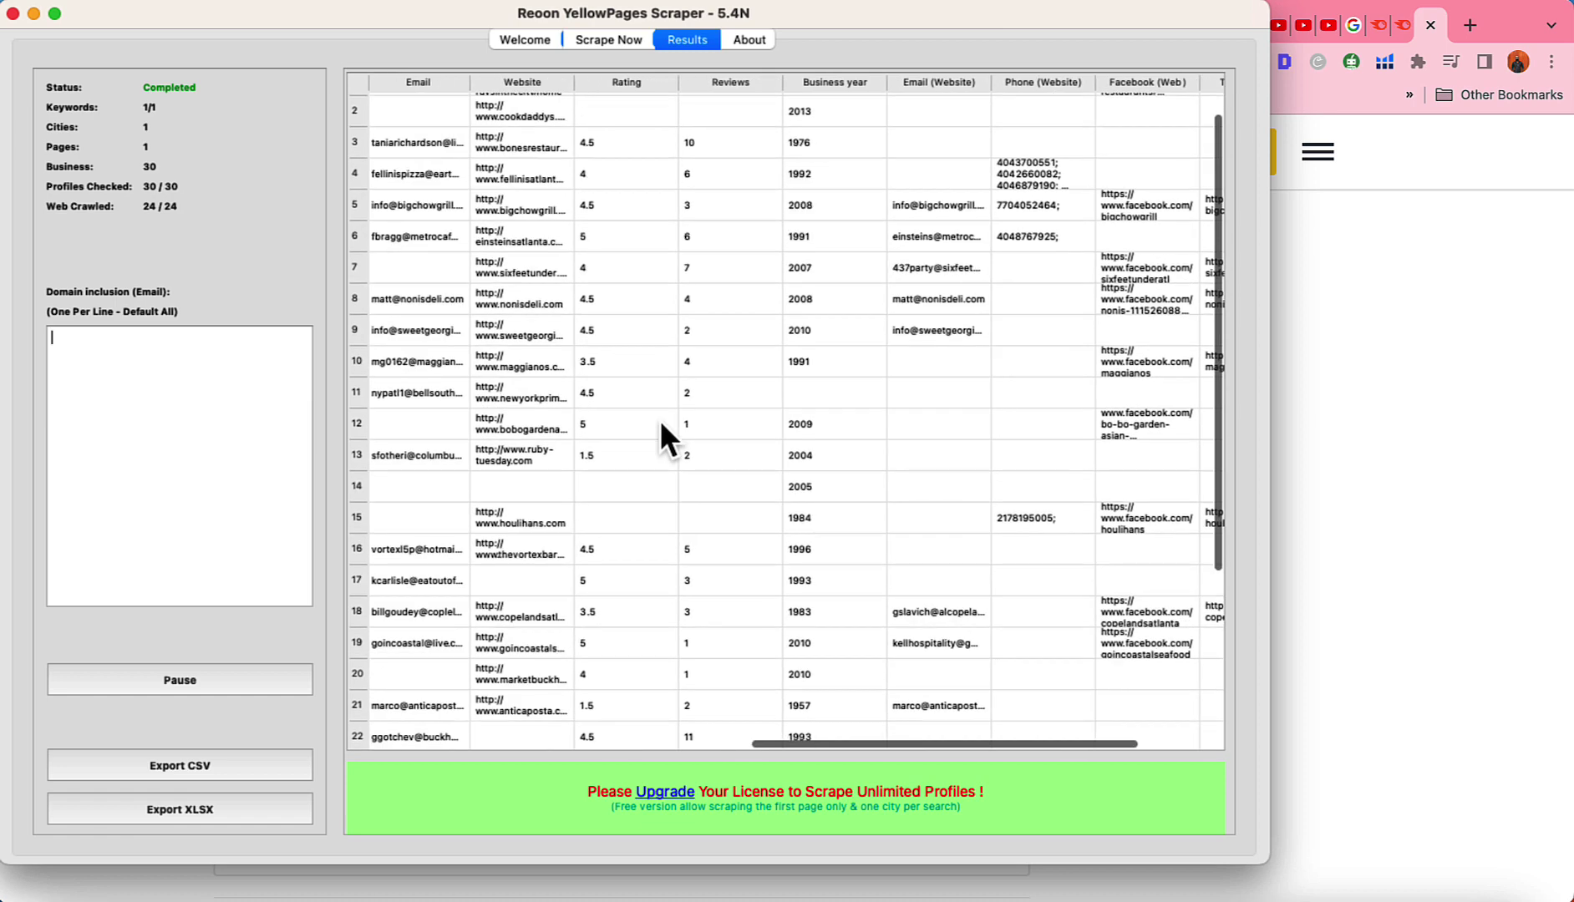
Step: Export the results as CSV File (*.csv) named 'Test Scraping' in Downloads and confirm
click(201, 764)
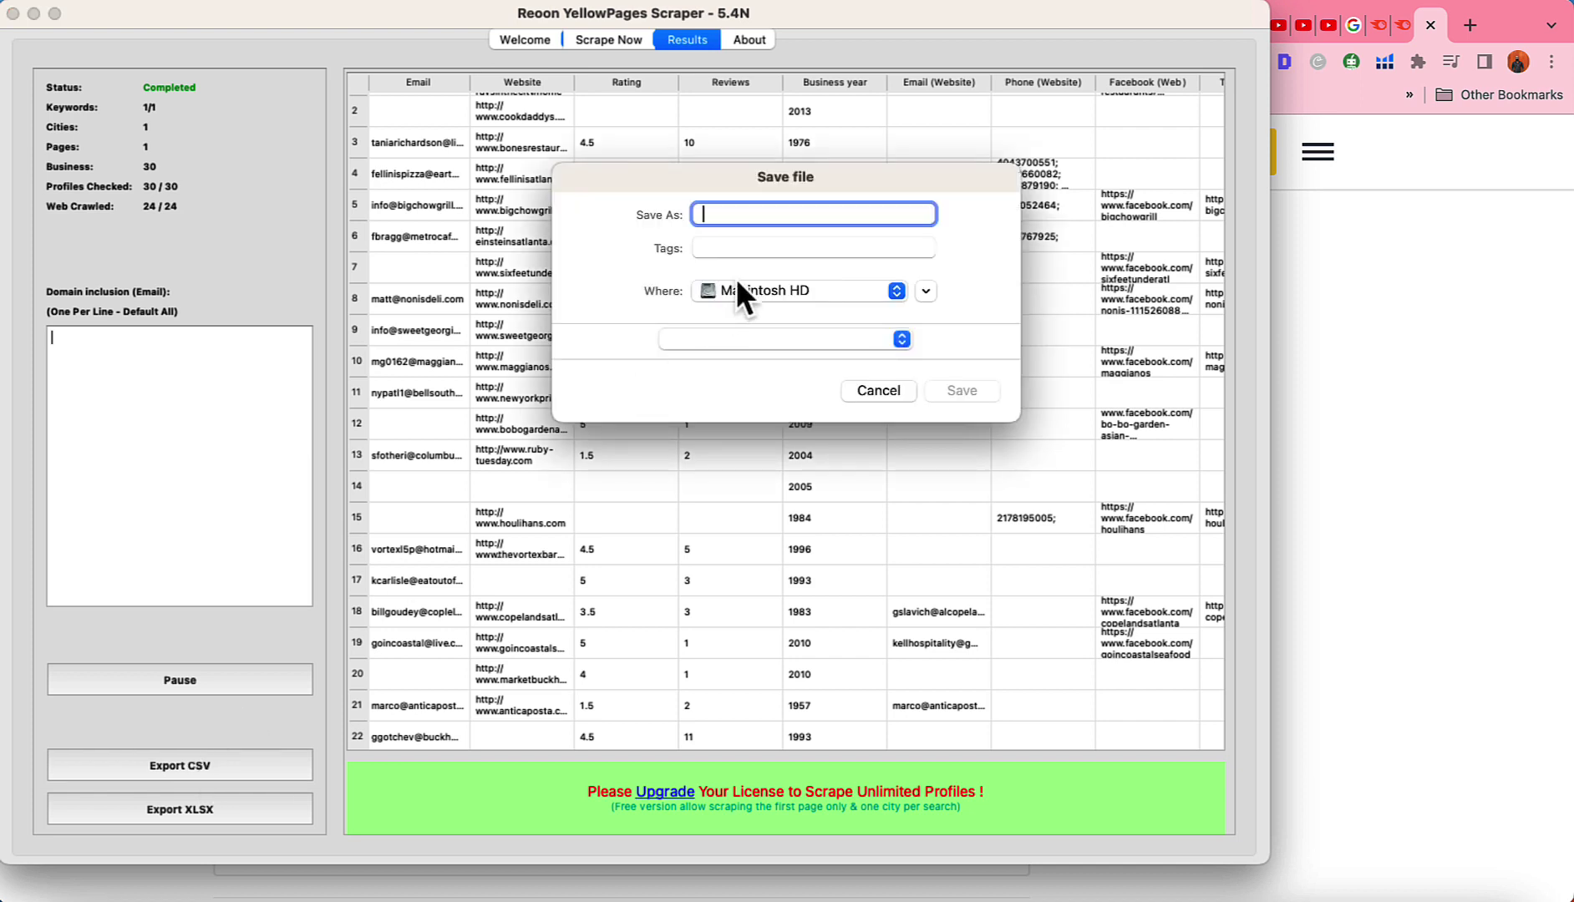
text(Test Scr)
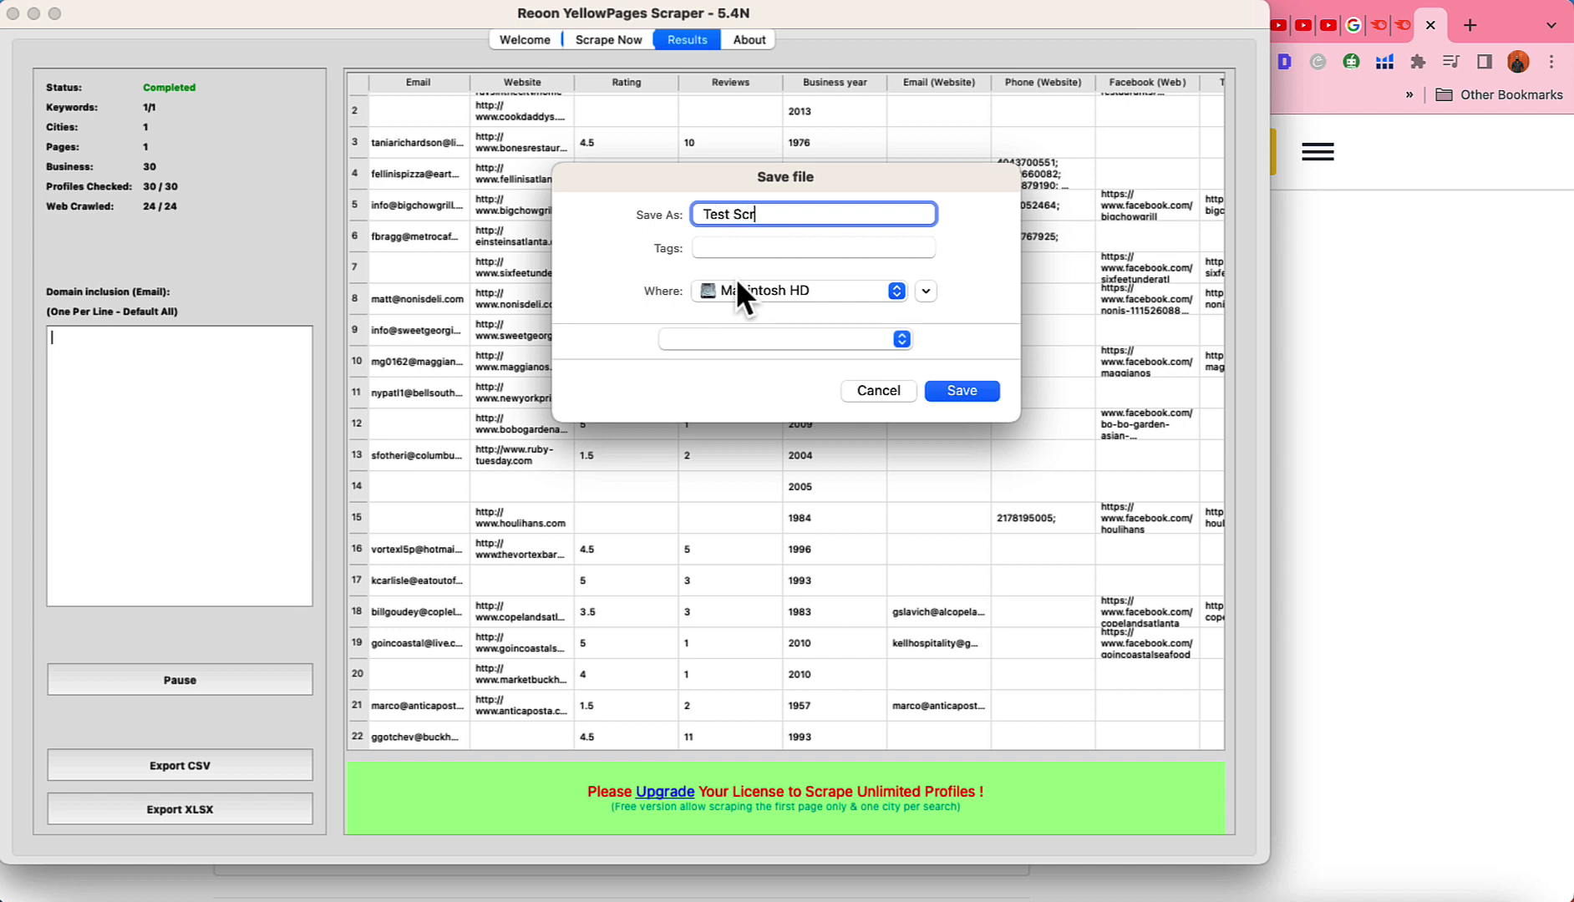
text(aping)
click(788, 293)
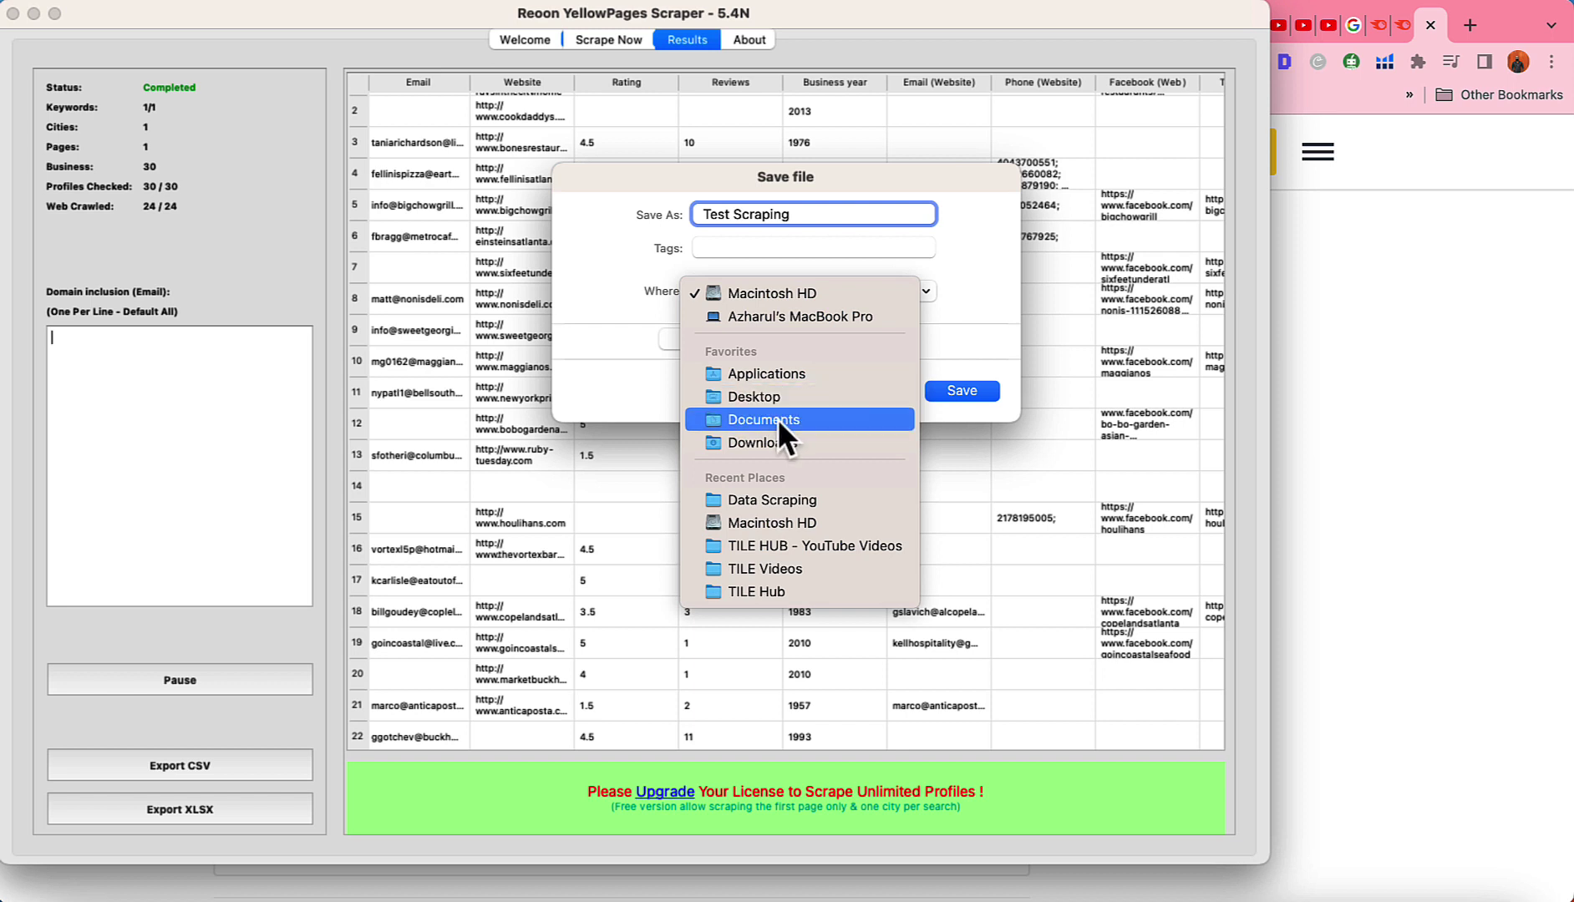
click(796, 442)
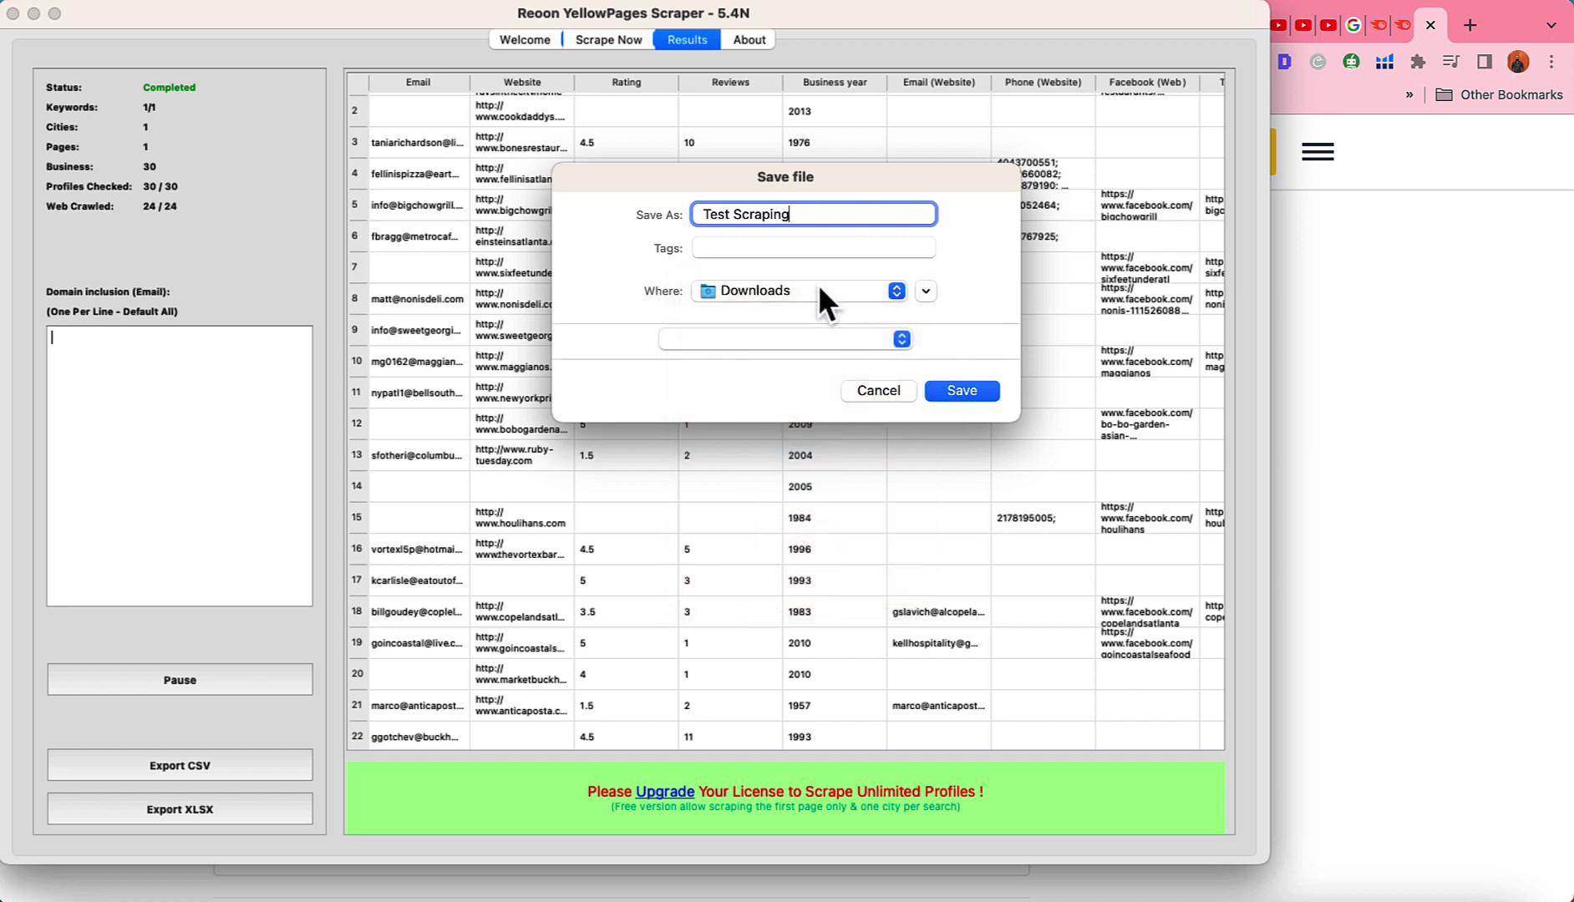
click(762, 339)
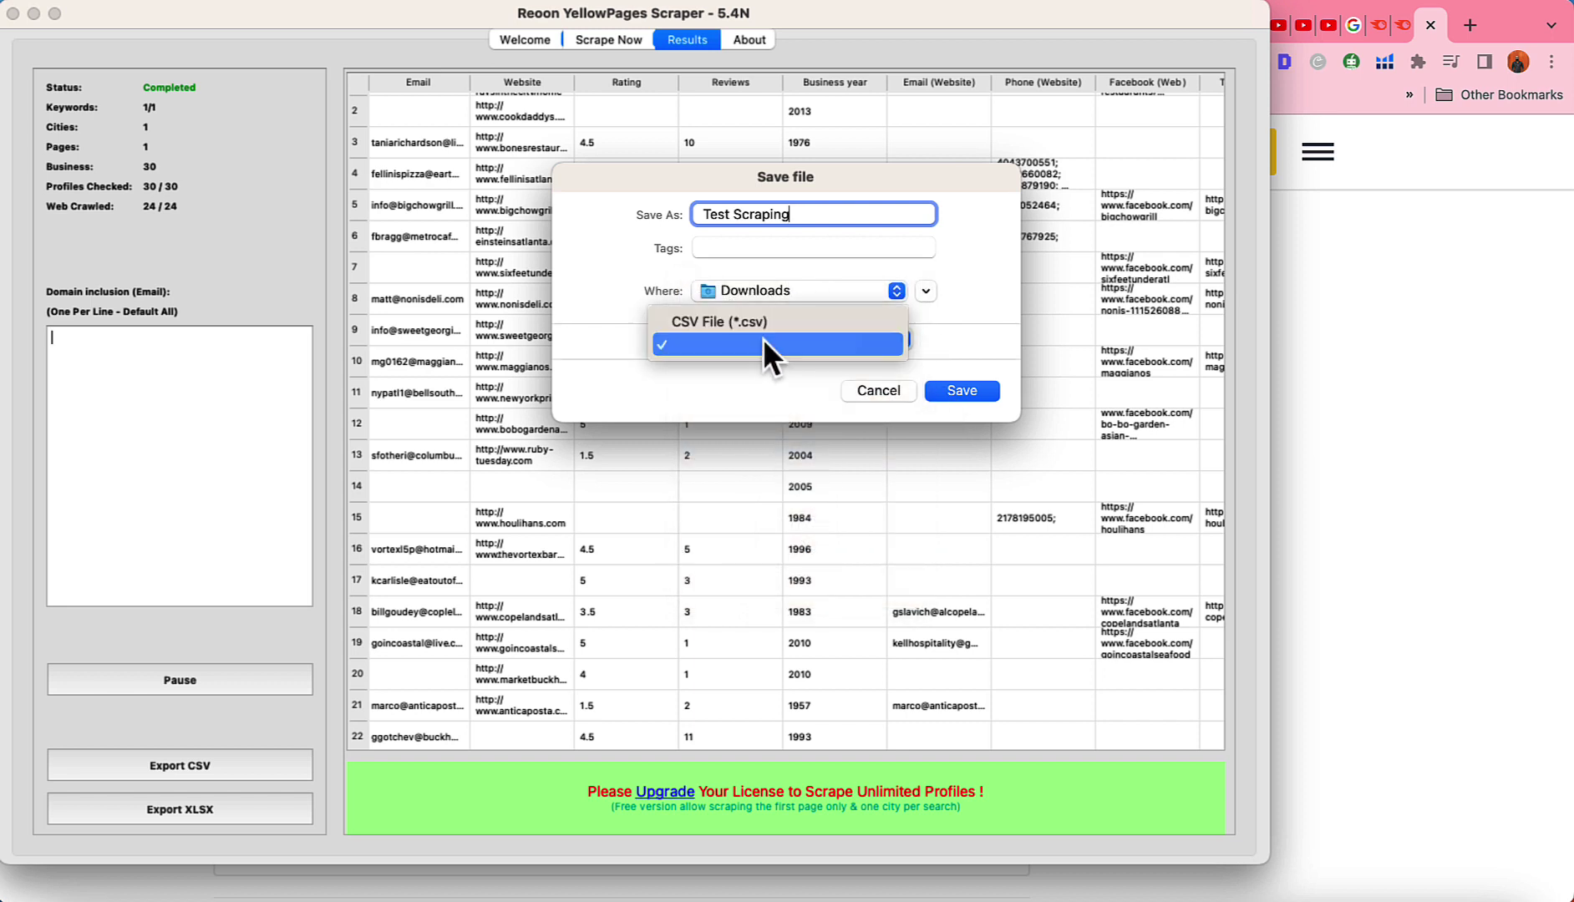
click(763, 338)
click(949, 386)
click(728, 308)
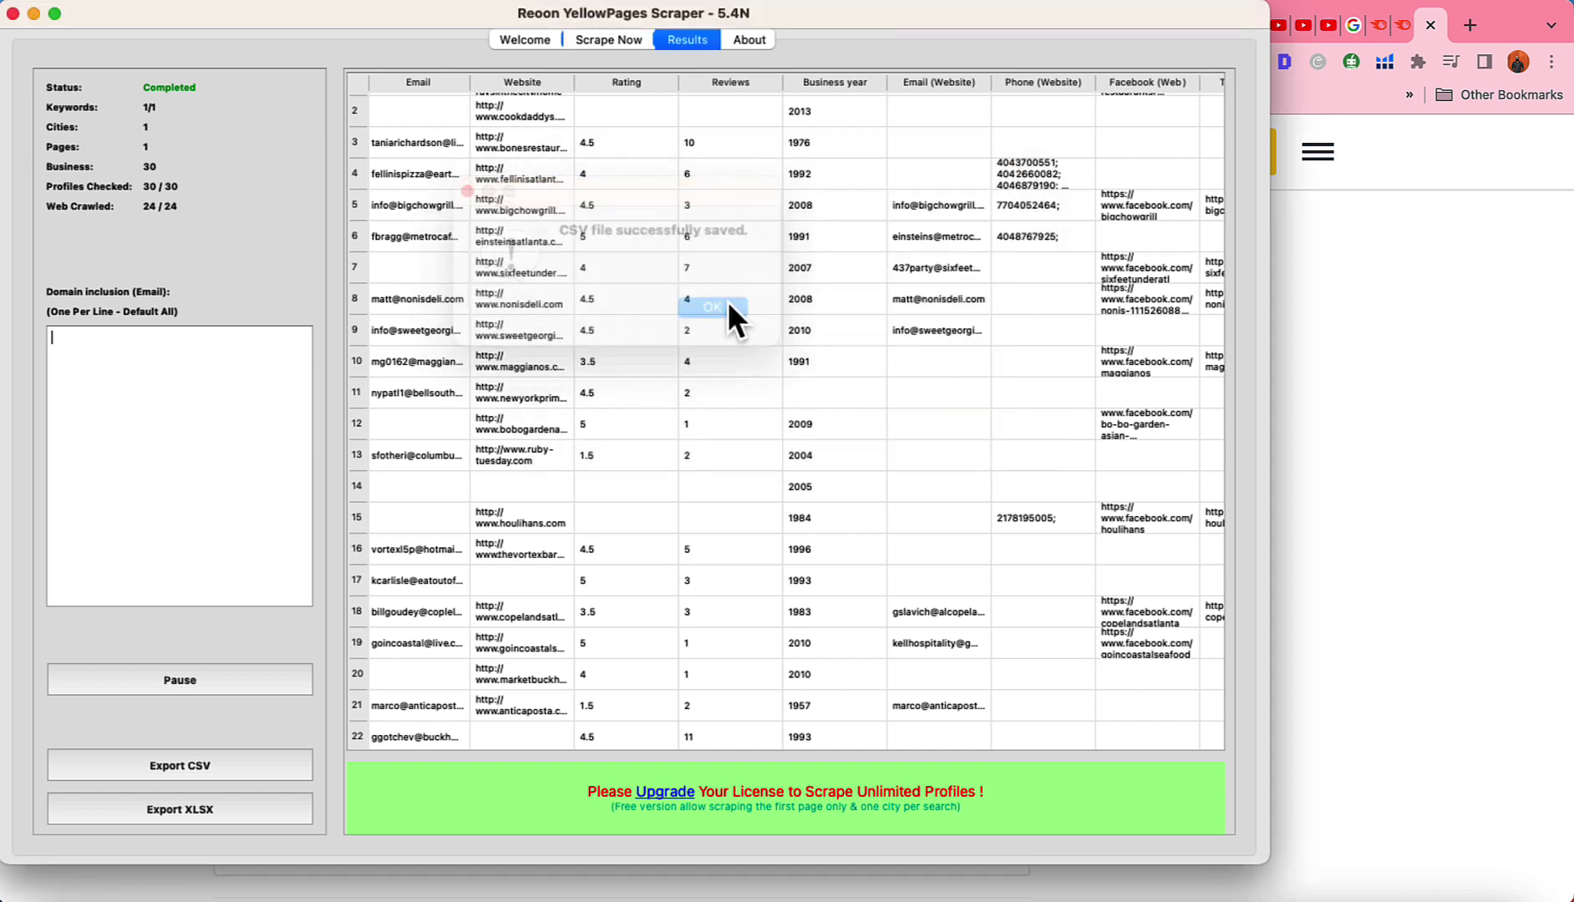
Step: From Finder's Downloads folder, open Test Scraping.csv with Microsoft Excel via Open With
click(71, 897)
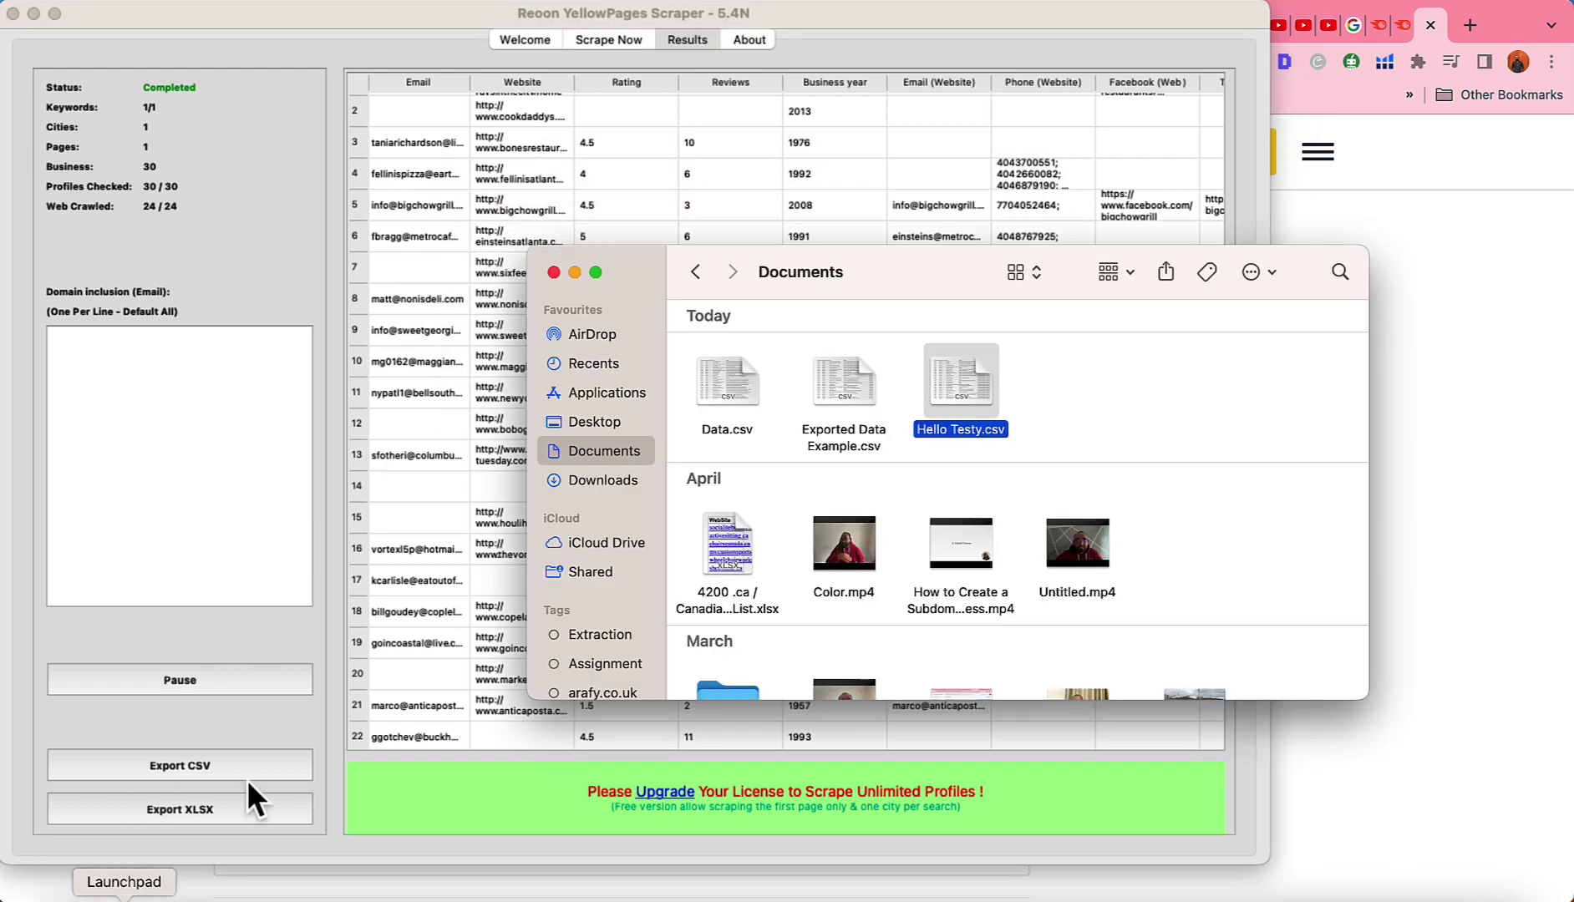
click(622, 478)
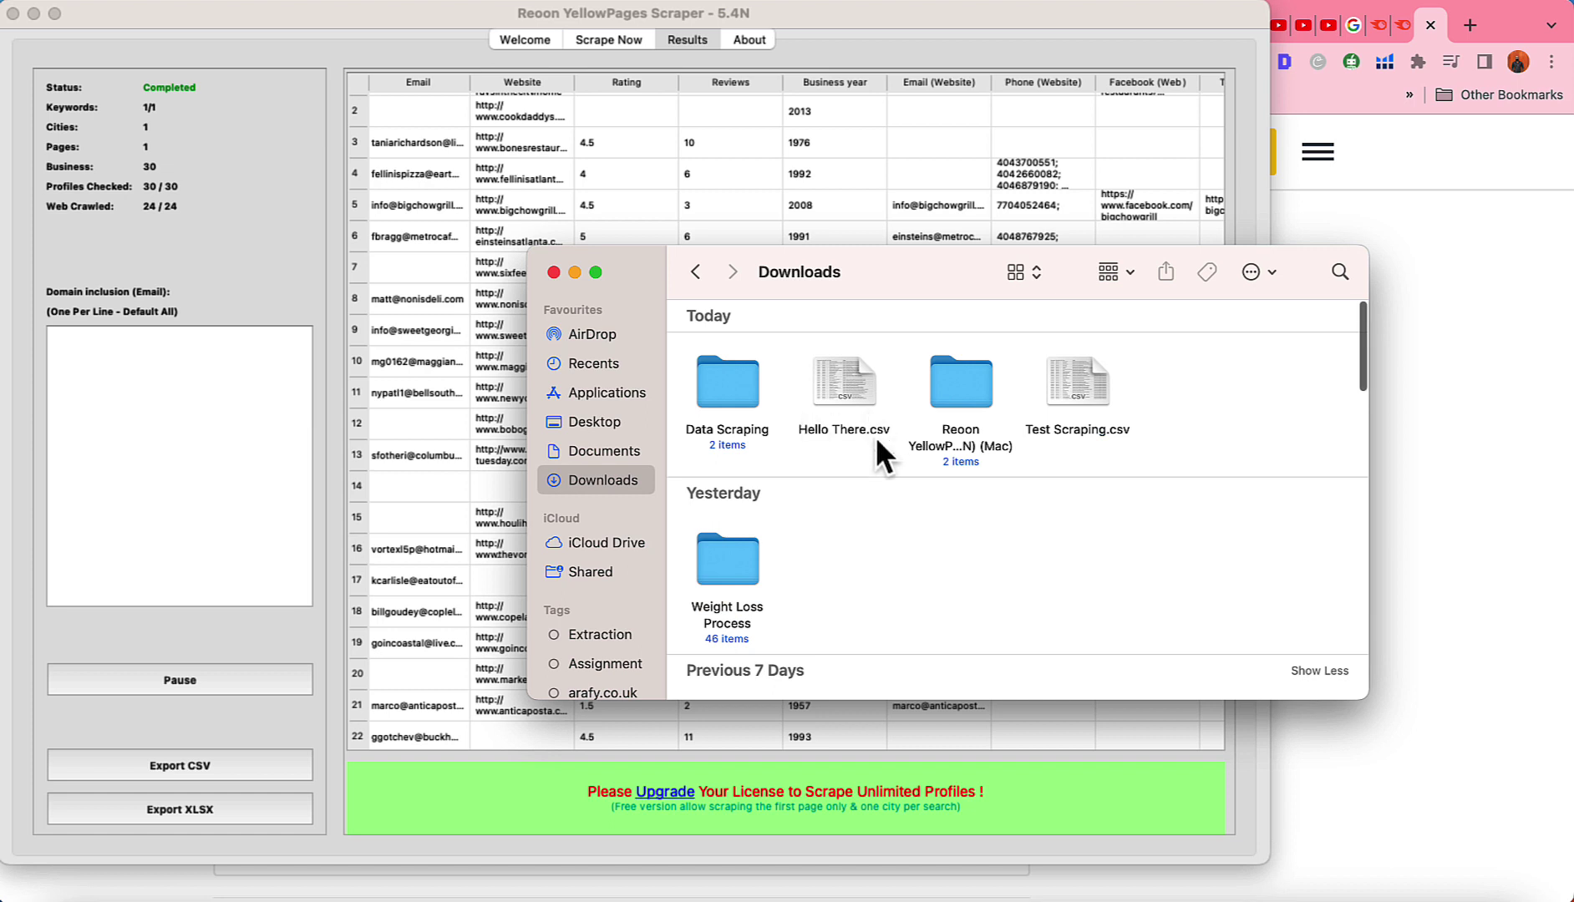
click(1078, 400)
right_click(1076, 390)
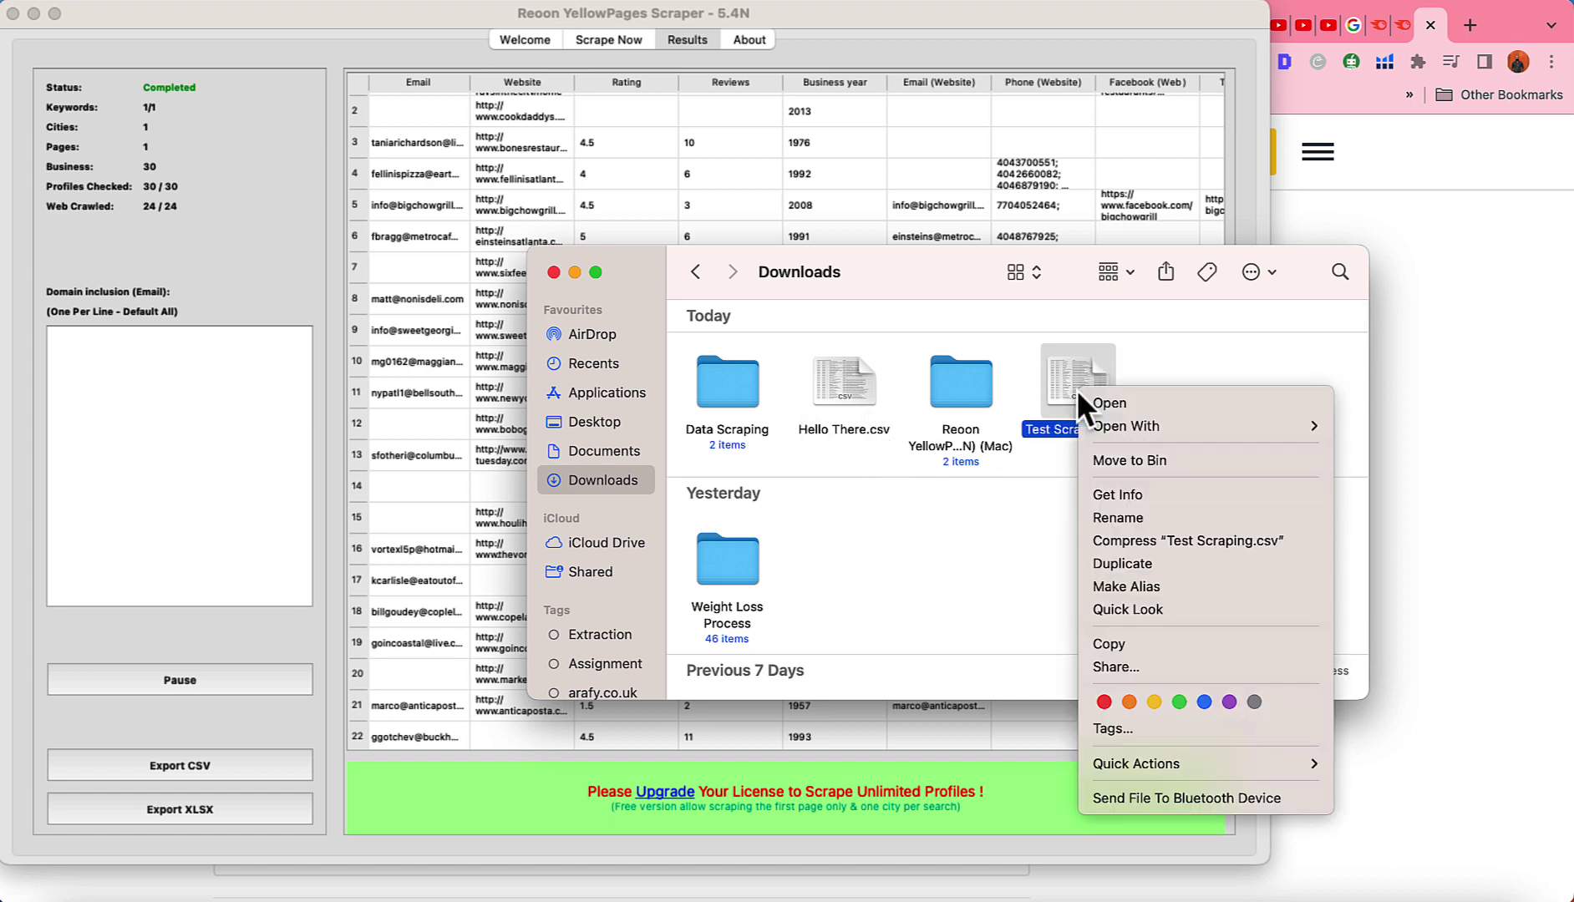
mouse_move(1133, 427)
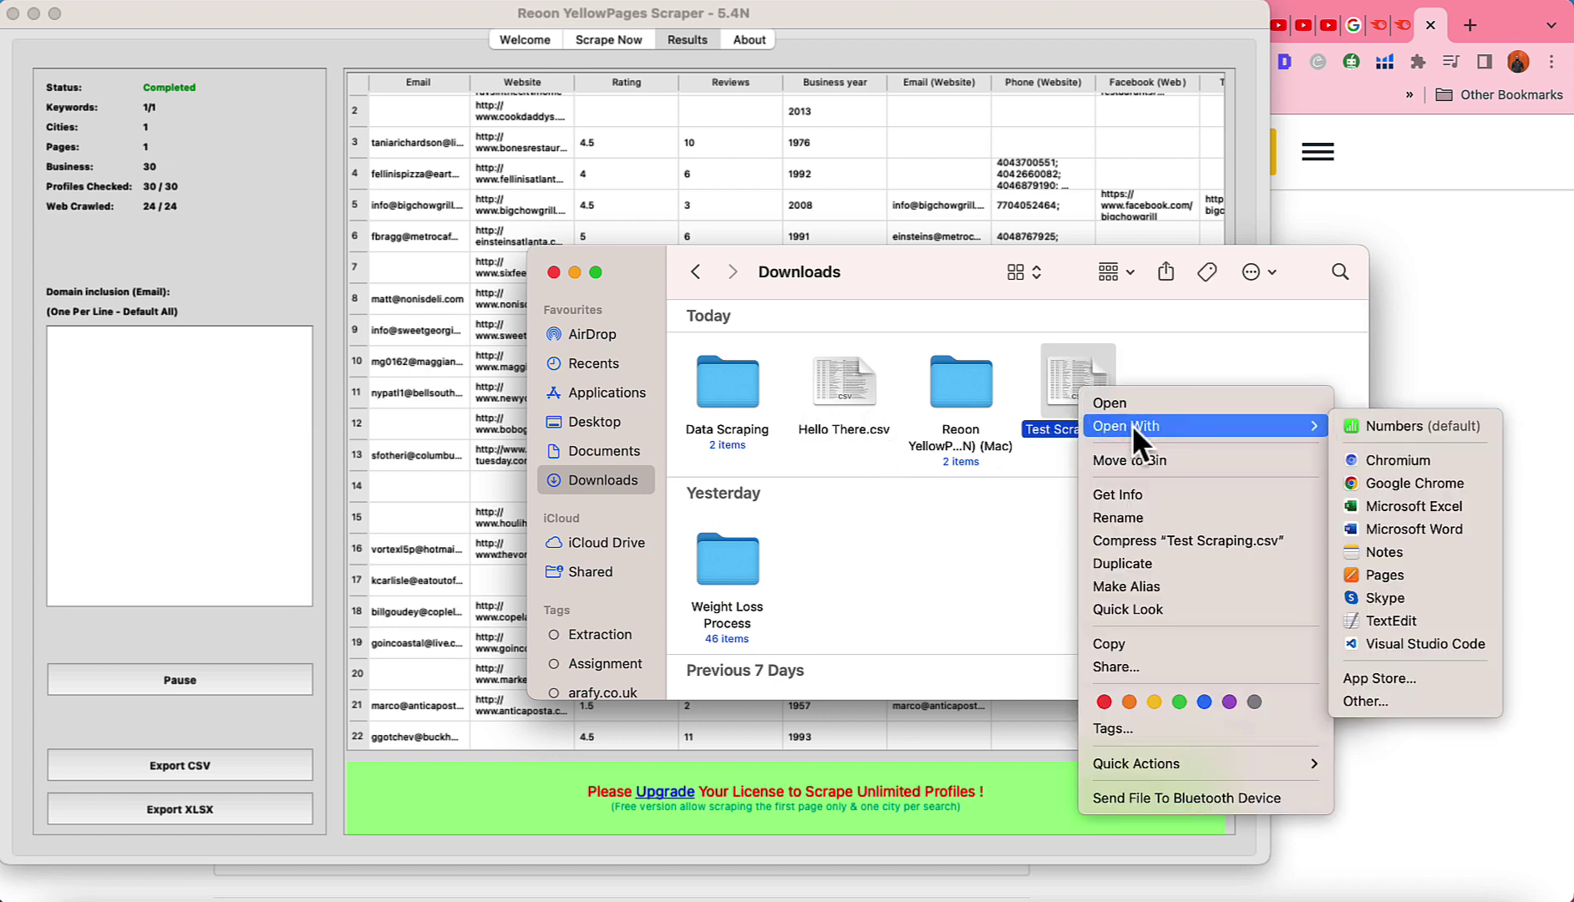
click(1400, 504)
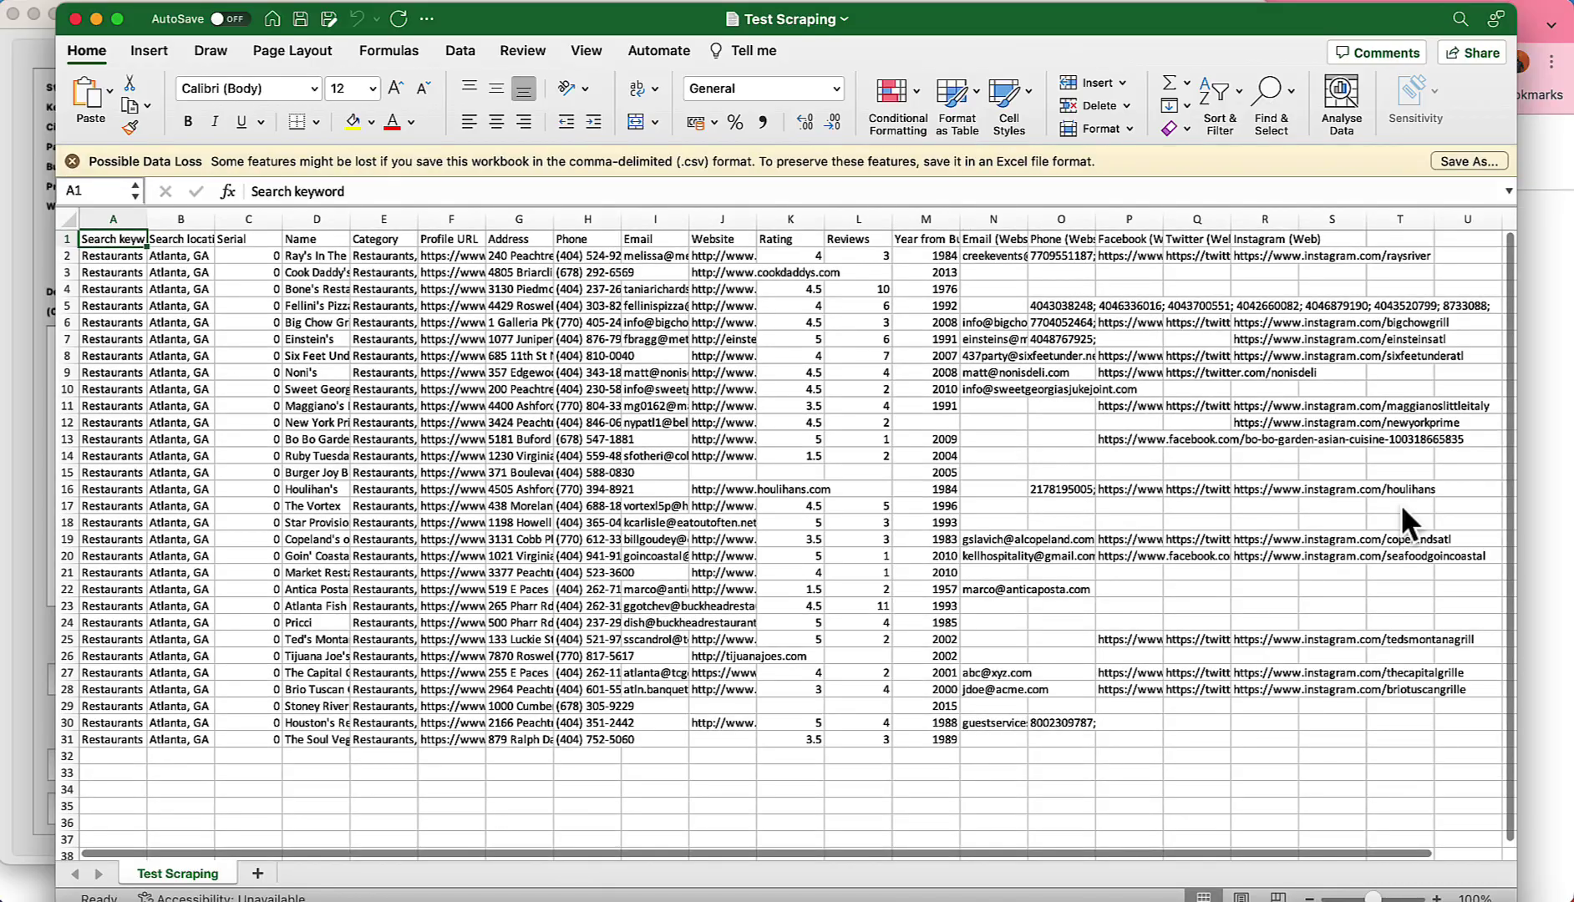
Step: Make Excel full screen and widen columns A, D and F for keywords, names and profile URLs
click(117, 19)
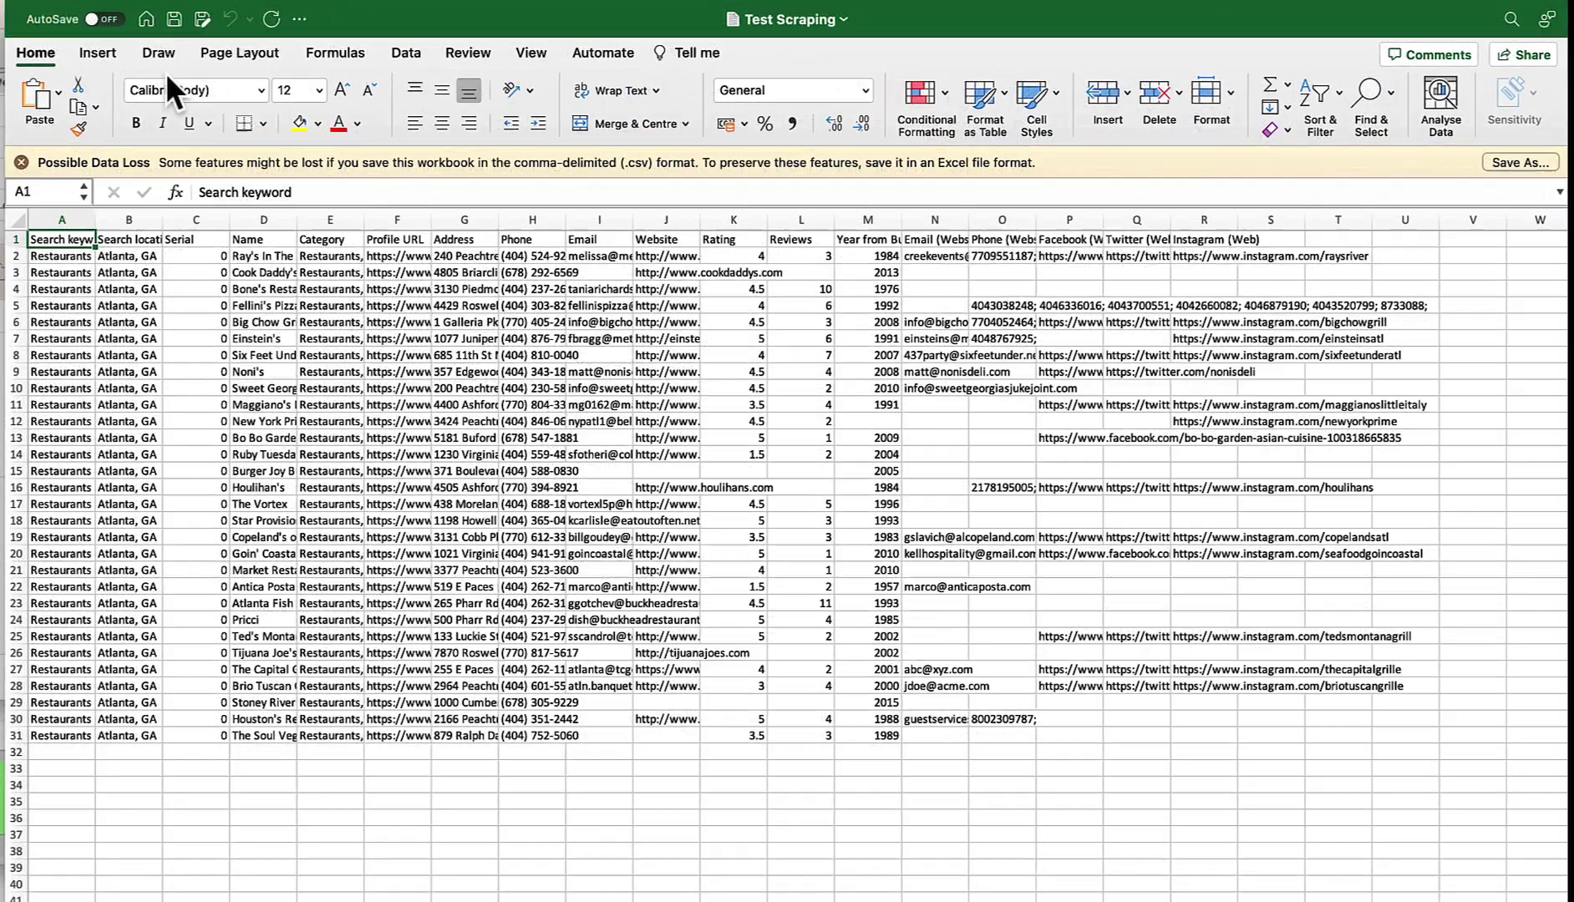
click(79, 221)
drag(89, 221, 264, 221)
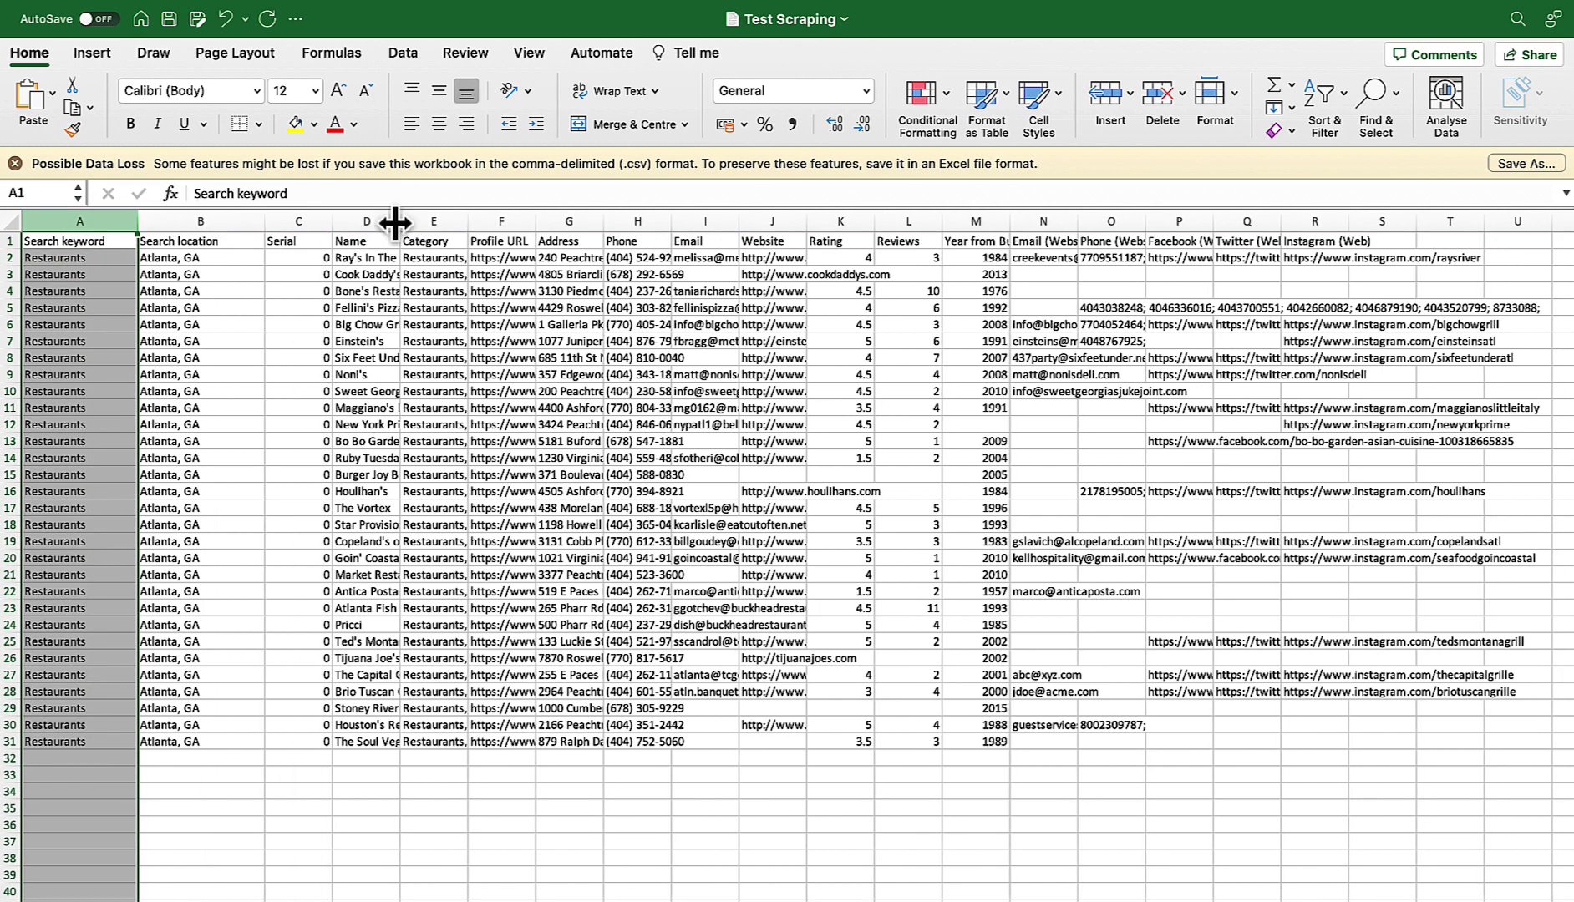
drag(399, 219, 603, 226)
scroll(426, 284, right, 1)
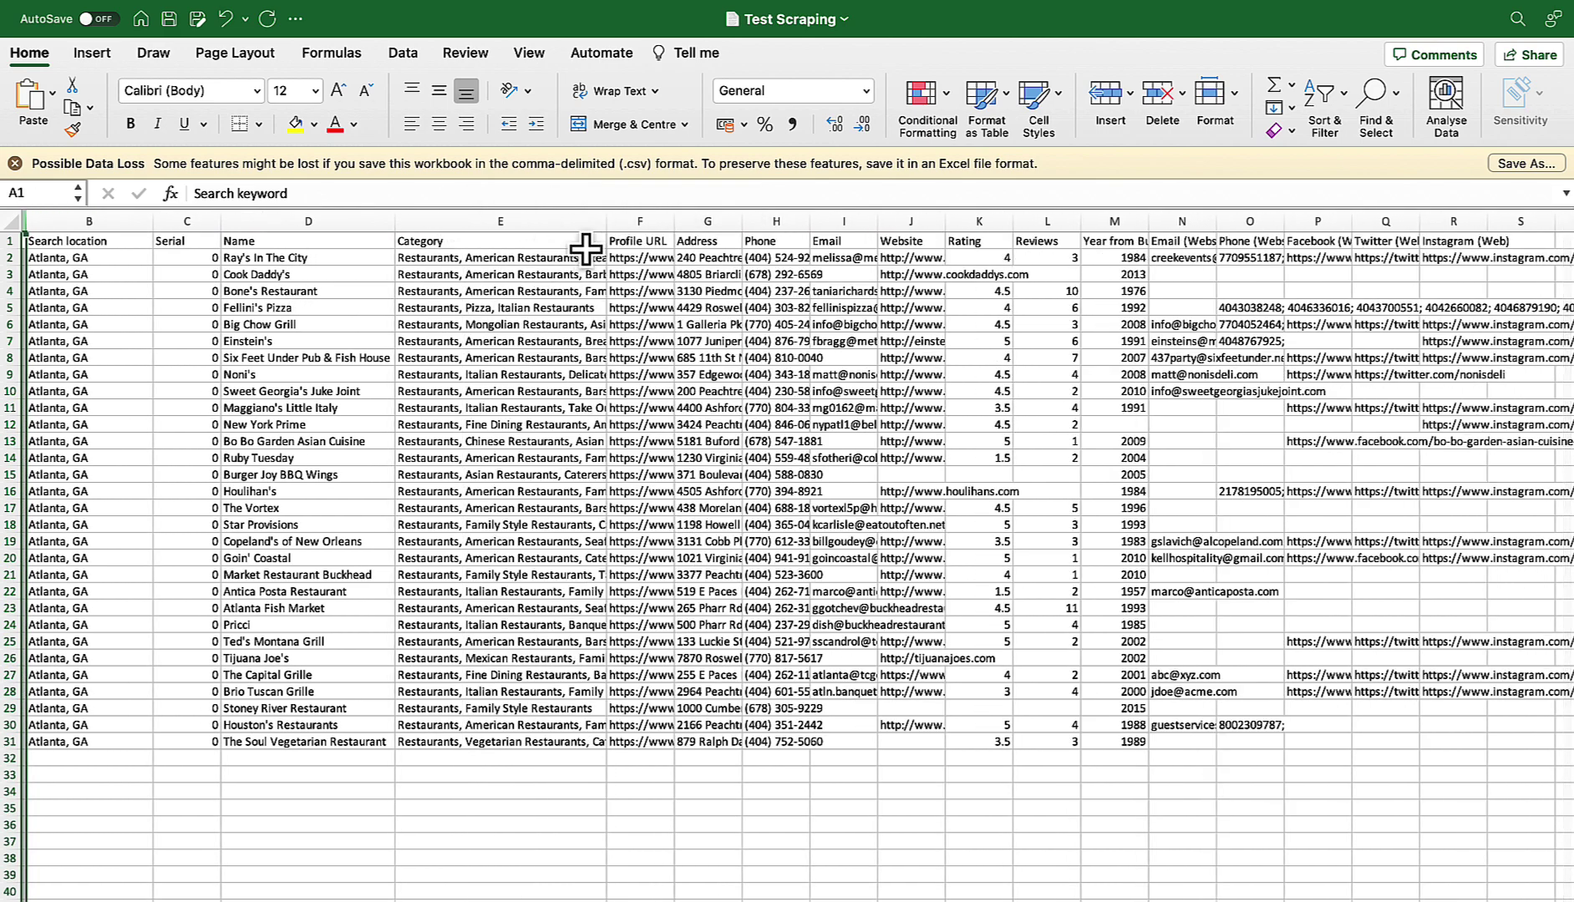
drag(676, 219, 995, 219)
Step: Widen the phone column H, Email column I and Website column J
scroll(869, 354, right, 3)
scroll(865, 354, right, 1)
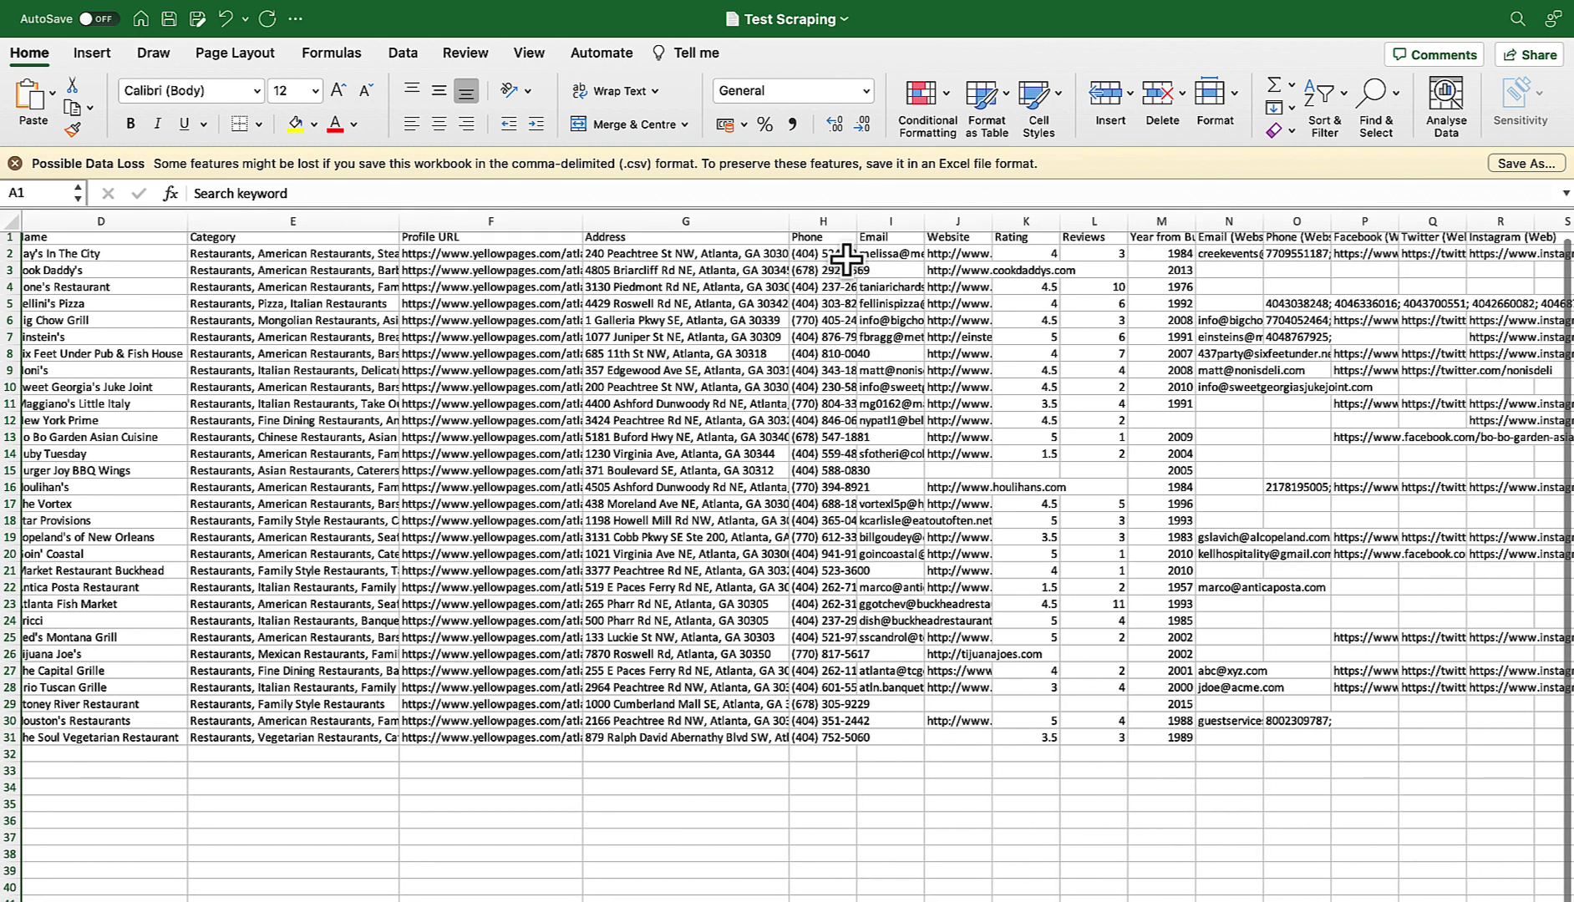
drag(857, 220, 959, 221)
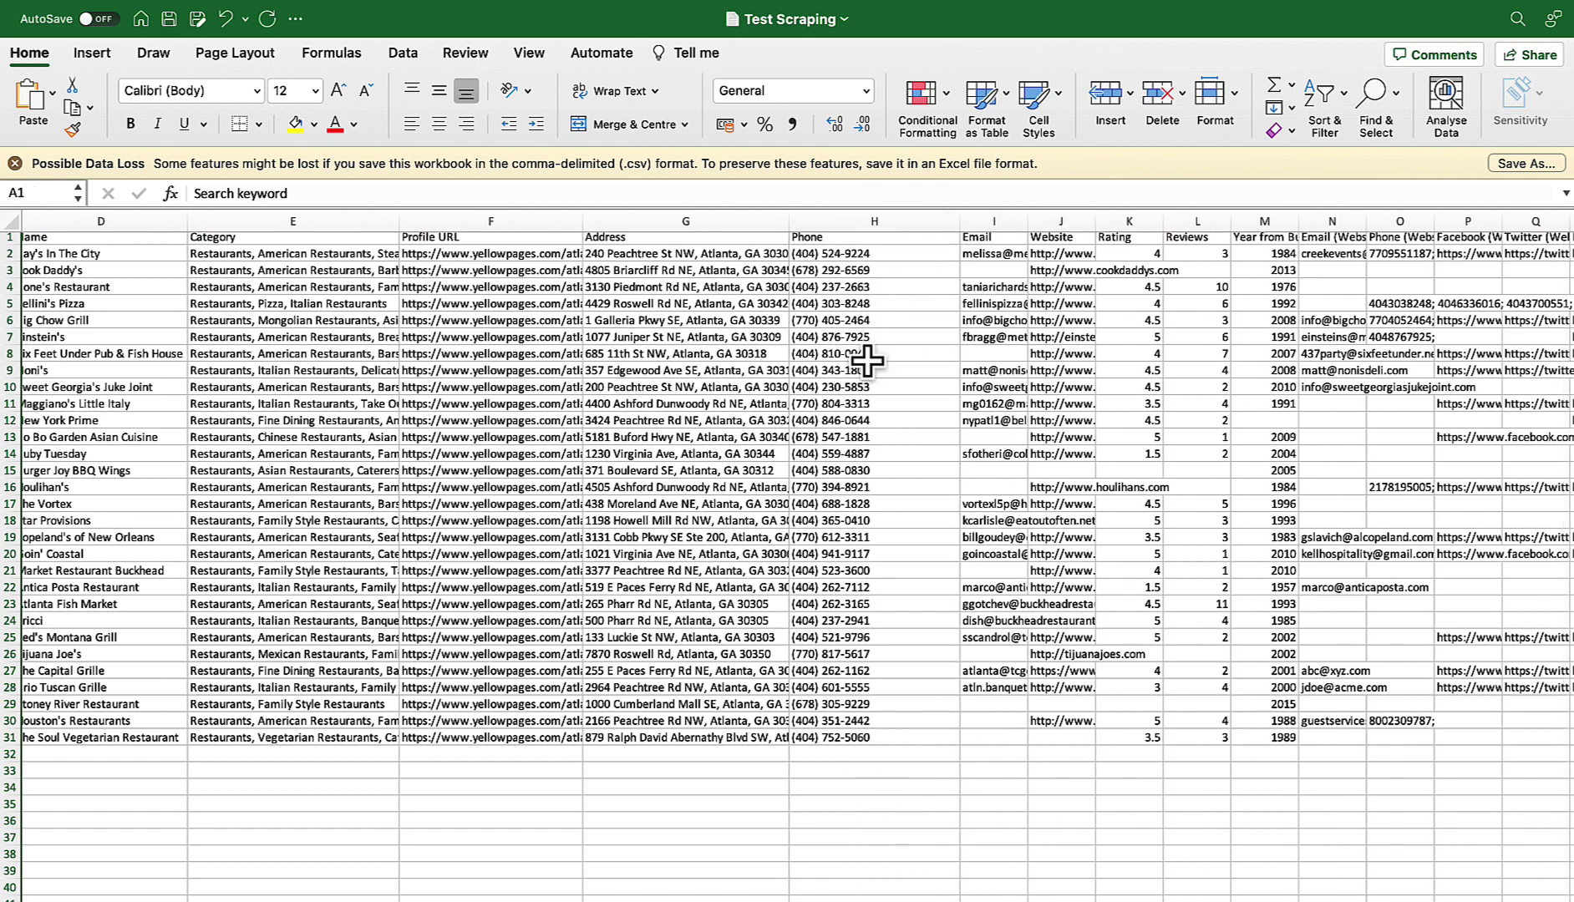
scroll(878, 380, right, 2)
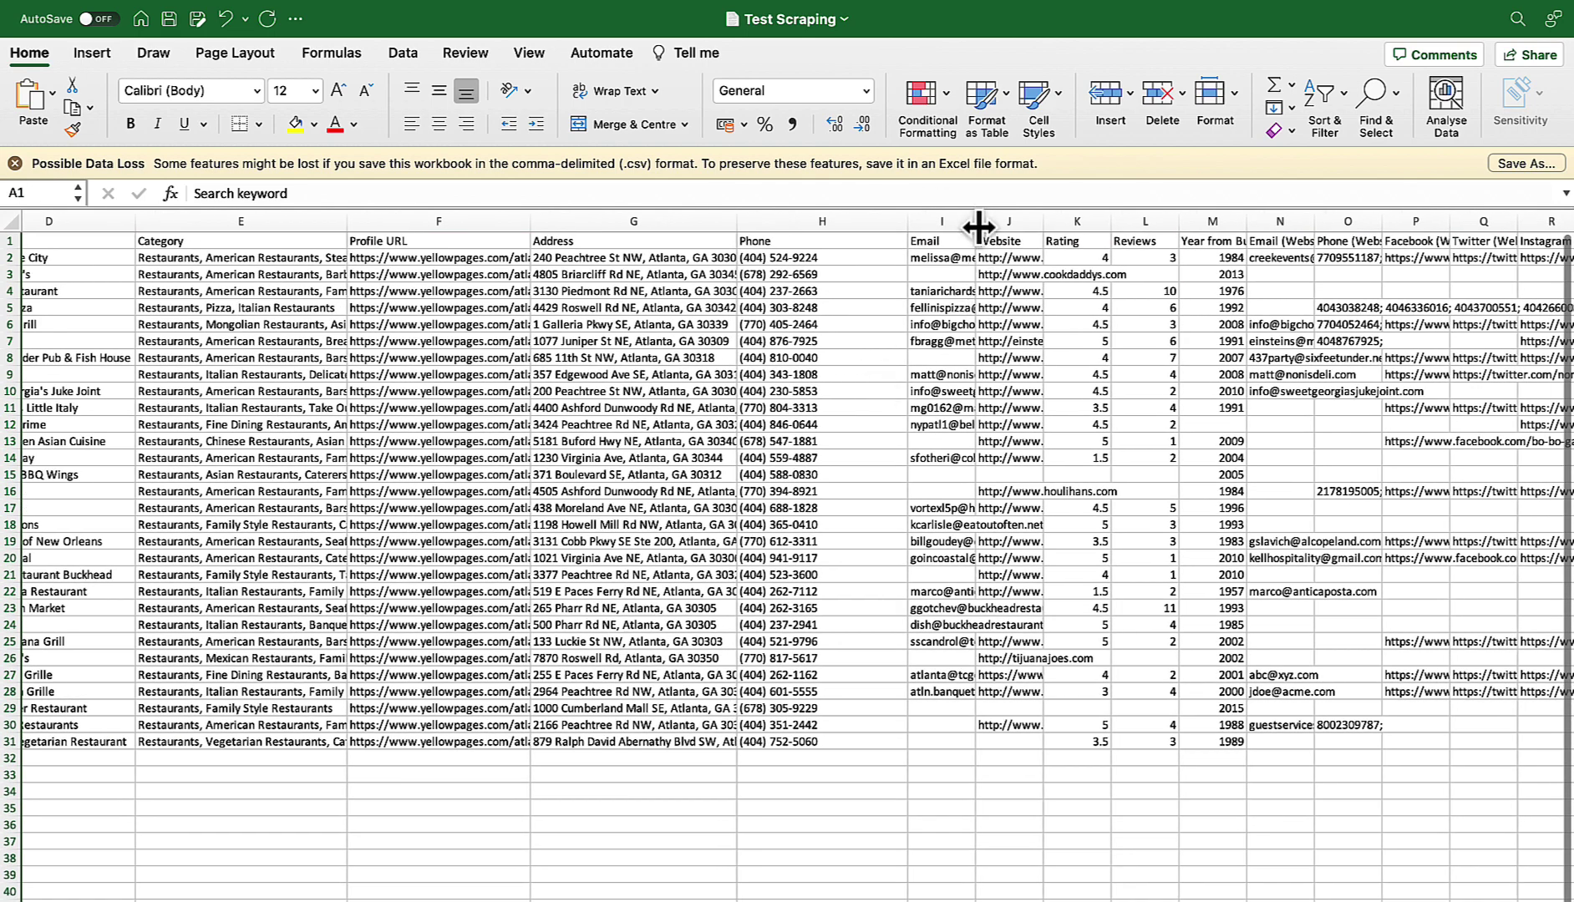
drag(975, 221, 1111, 221)
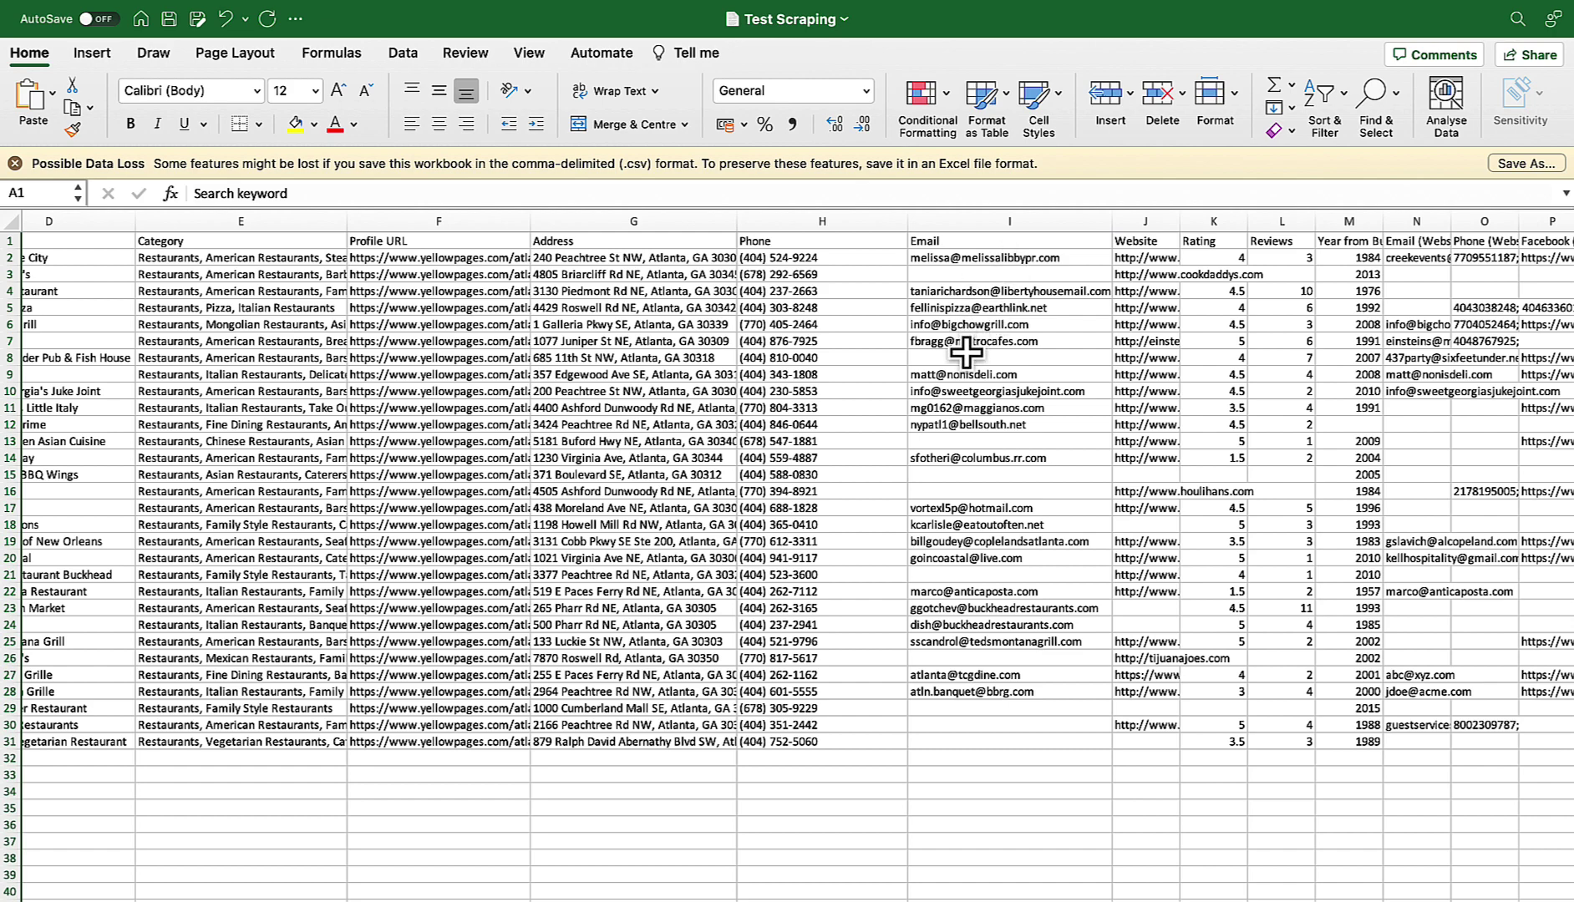
scroll(973, 351, right, 5)
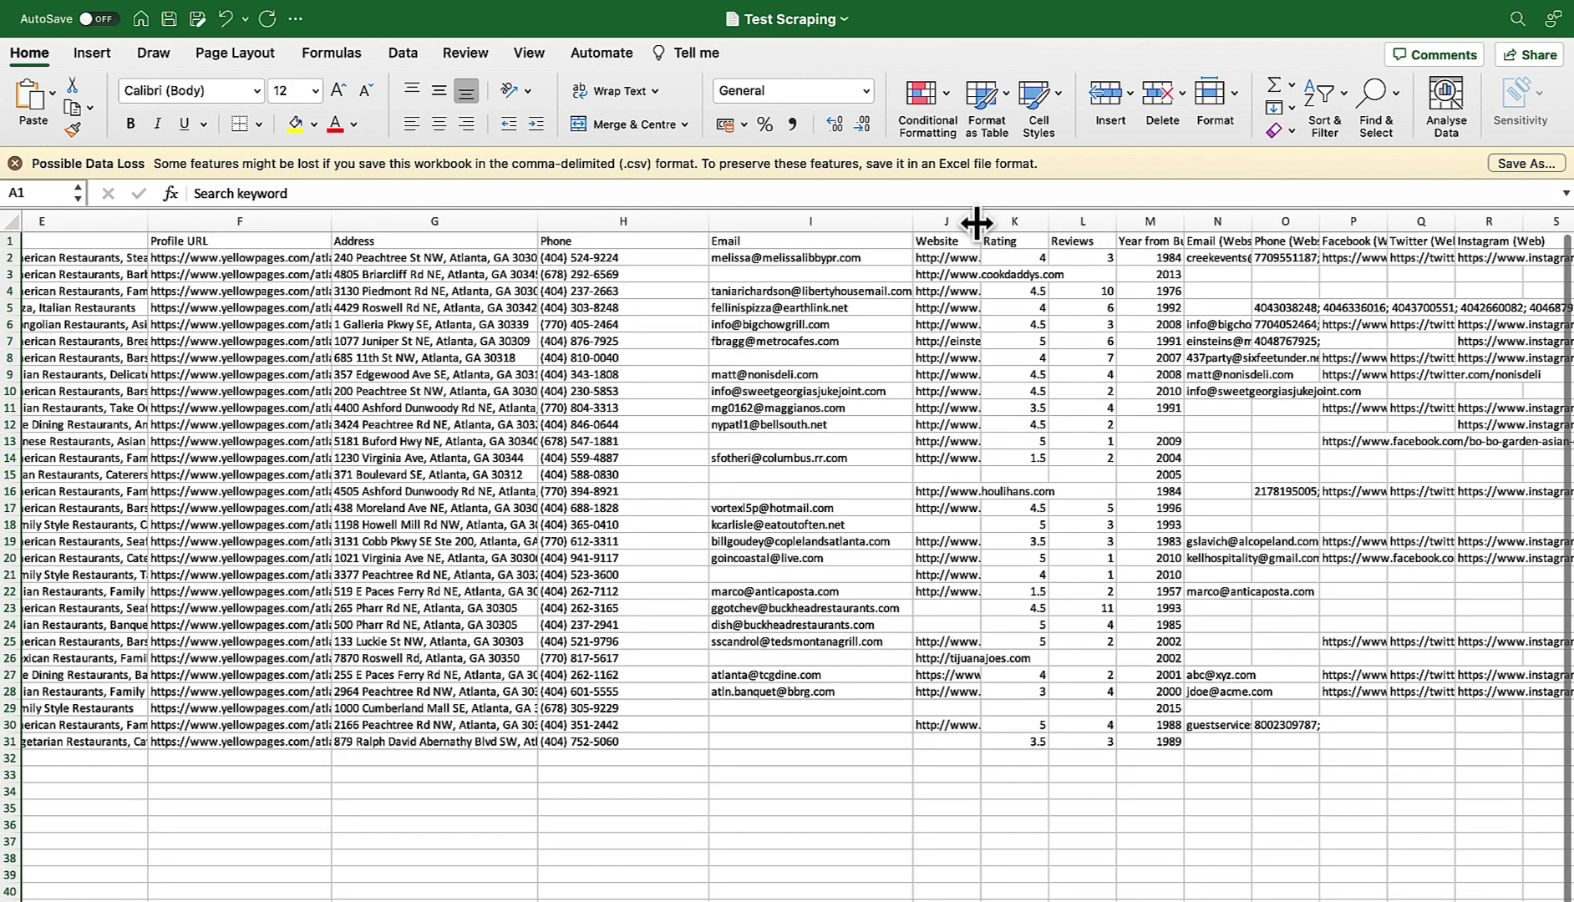
drag(982, 221, 1221, 220)
scroll(1150, 348, right, 8)
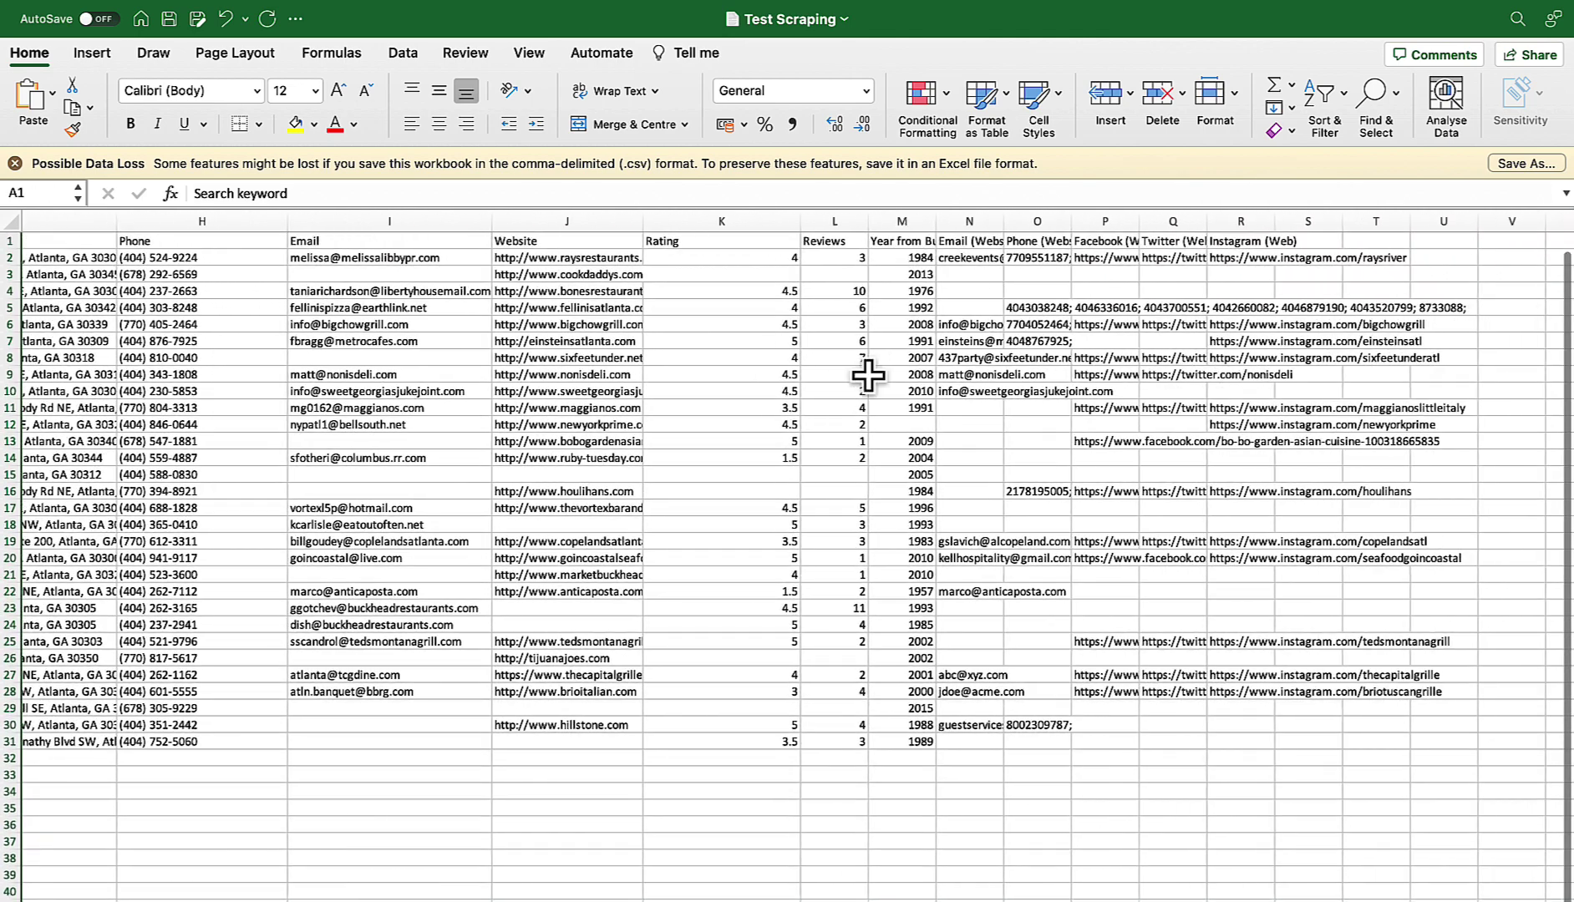
Step: Widen the Year from Business column M to show its full heading
click(919, 221)
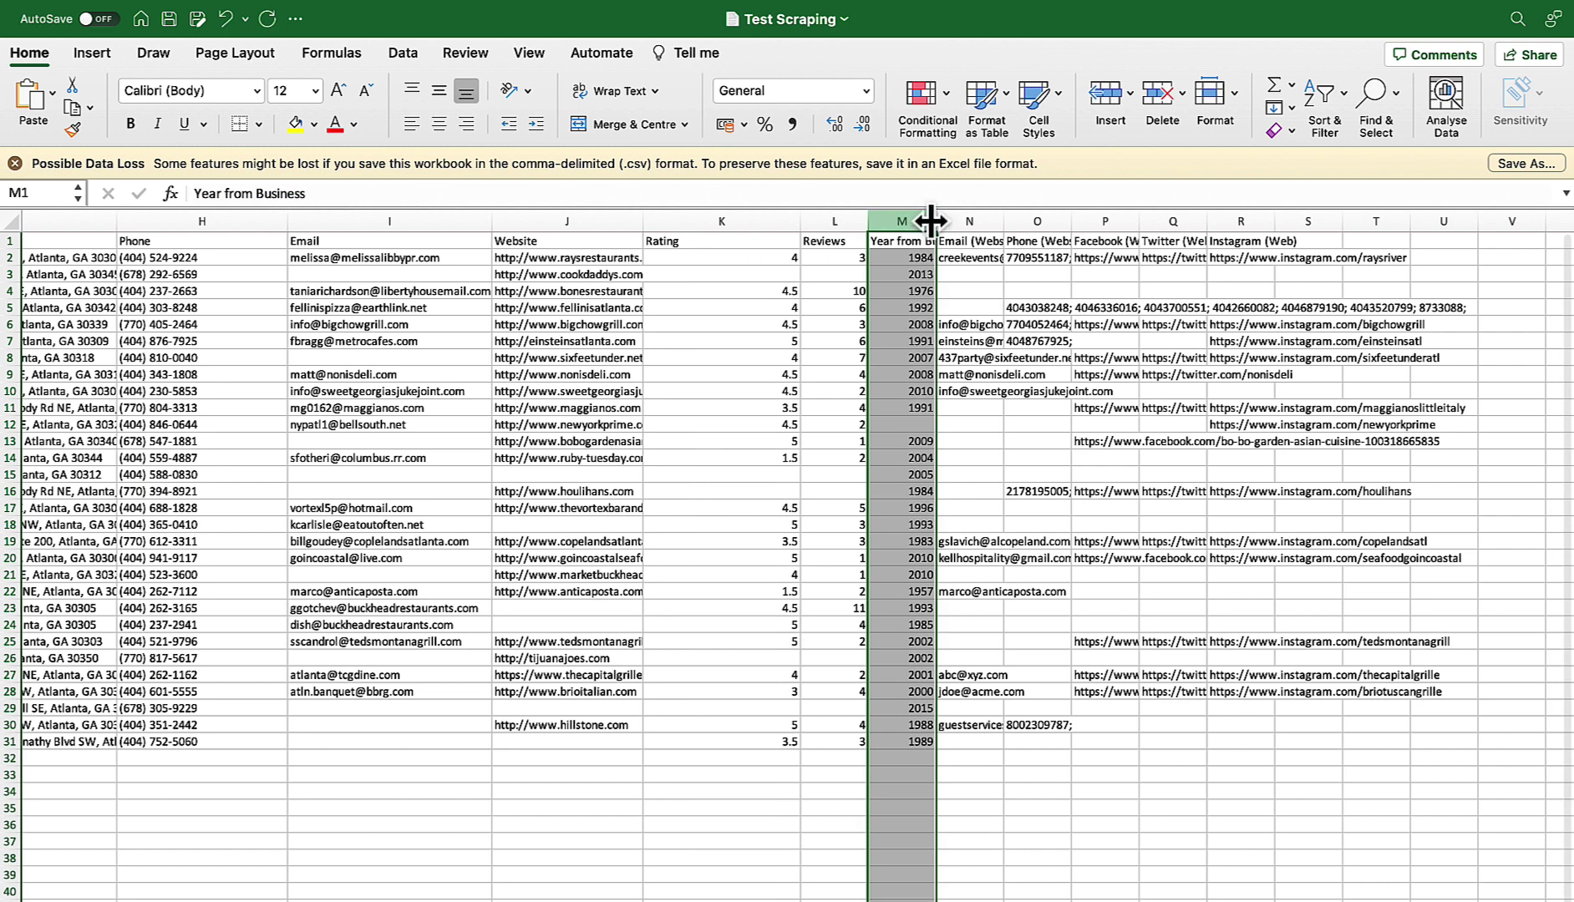
drag(937, 221, 1200, 220)
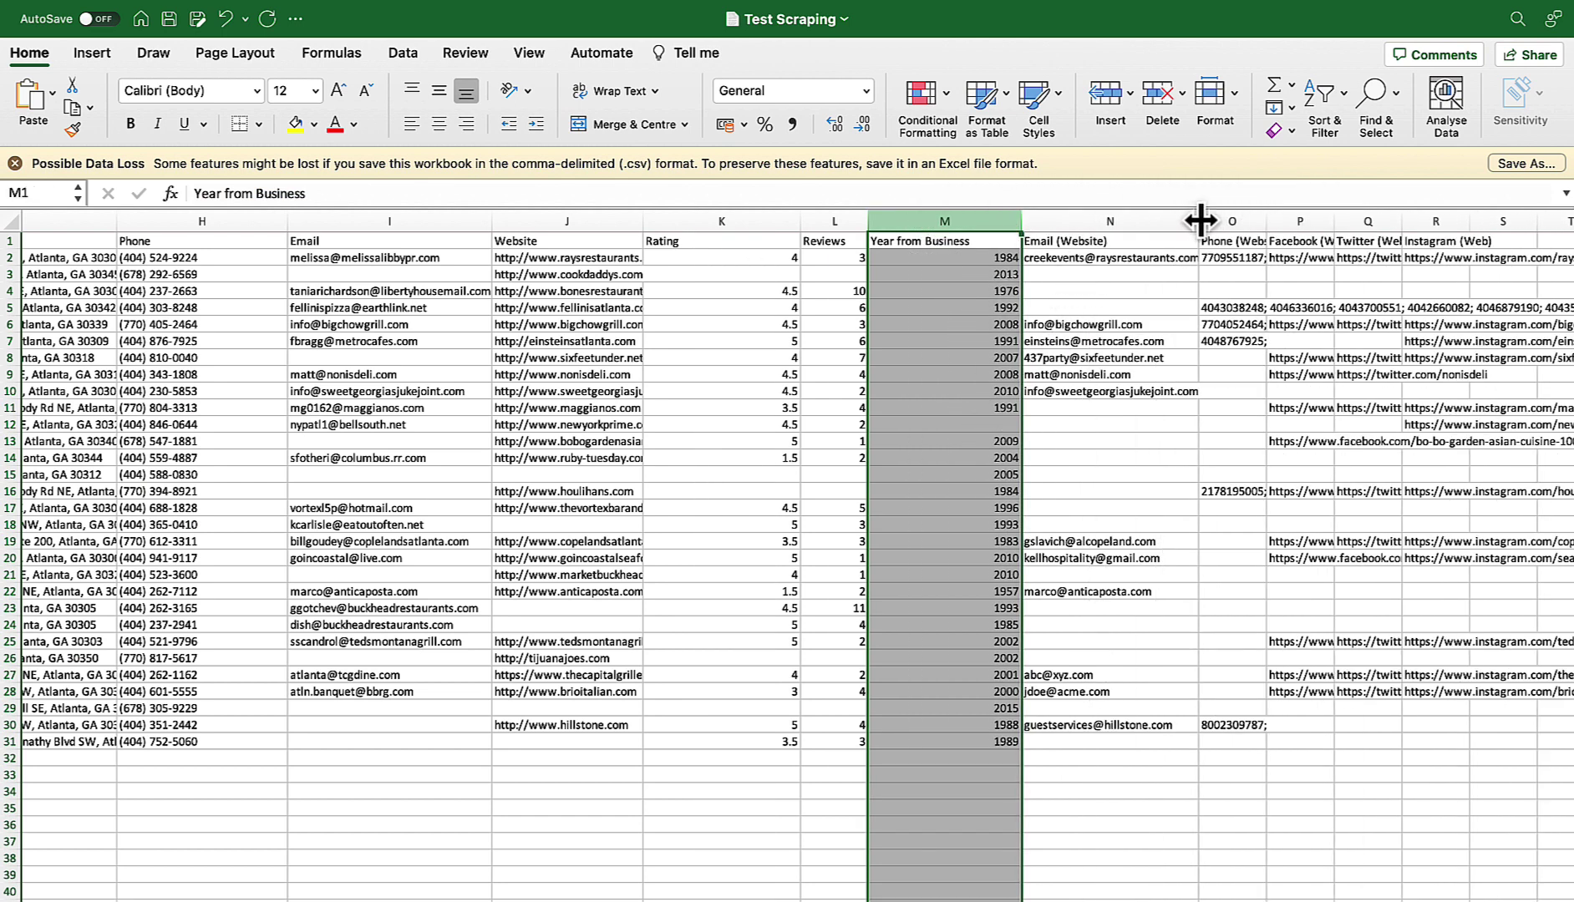
click(1109, 293)
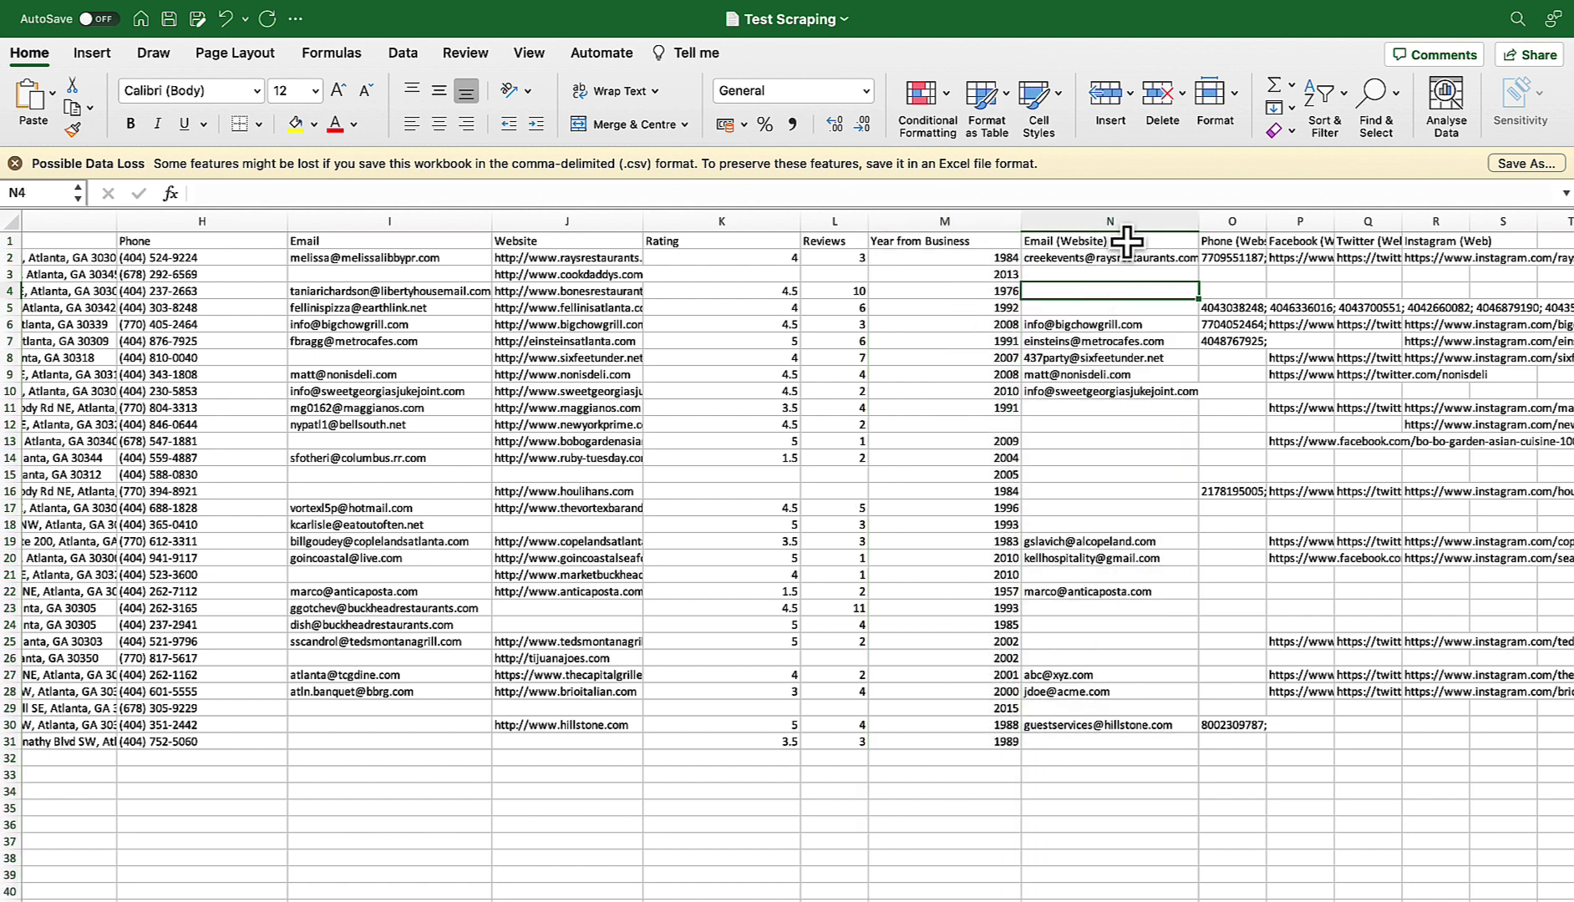
click(1121, 242)
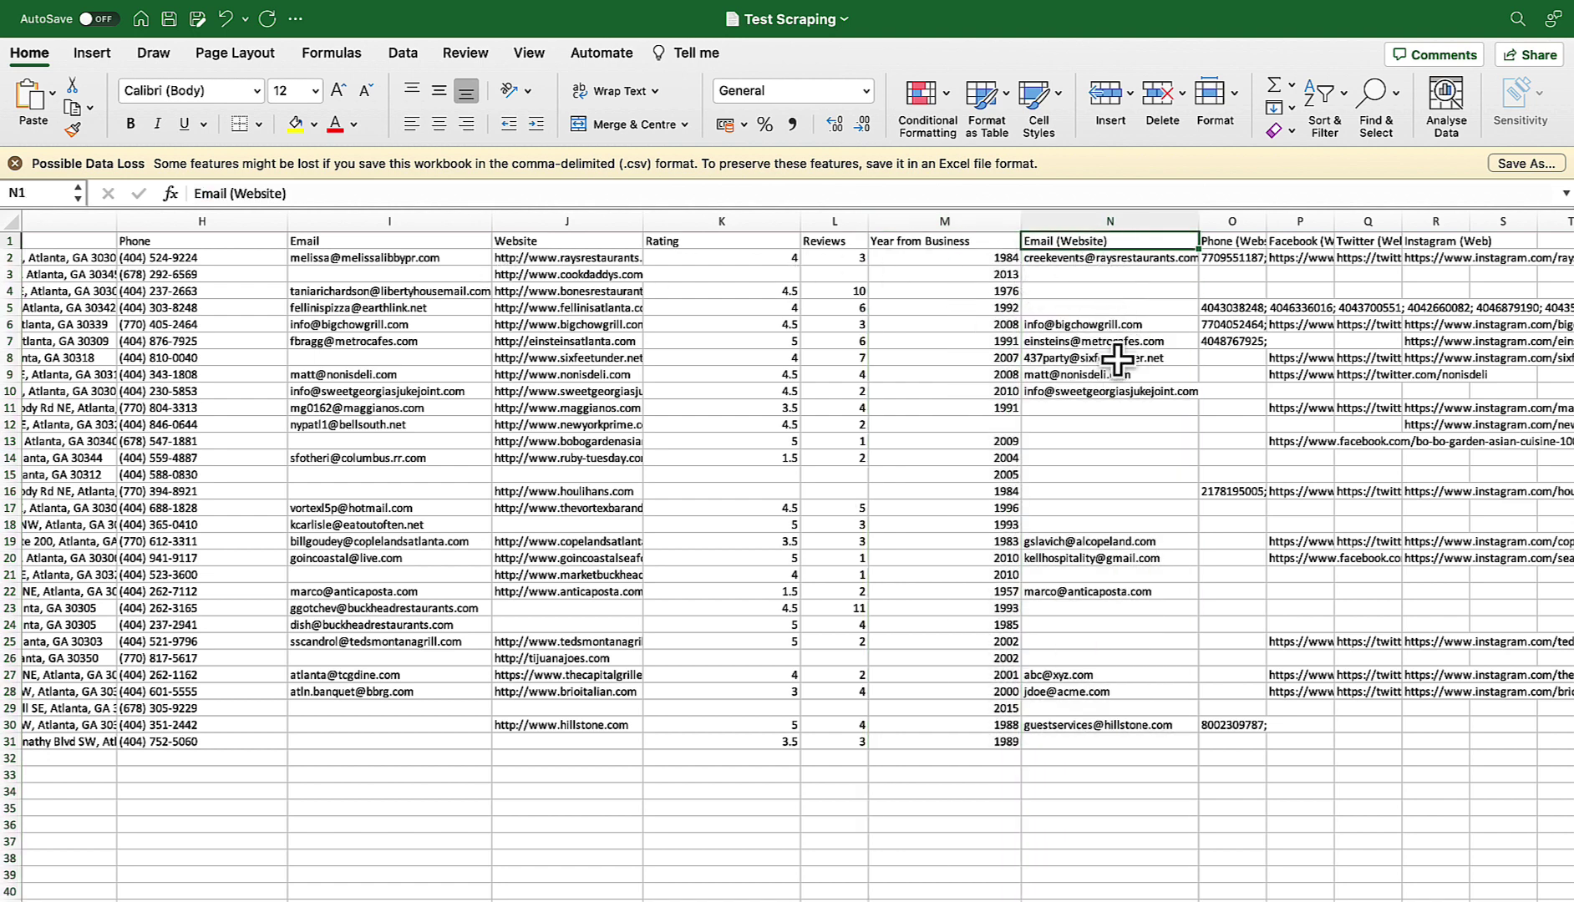
Step: Widen the Phone (Website), Facebook (Web) and Twitter (Web) columns O, P and Q
drag(1266, 220, 1382, 221)
scroll(1282, 263, right, 3)
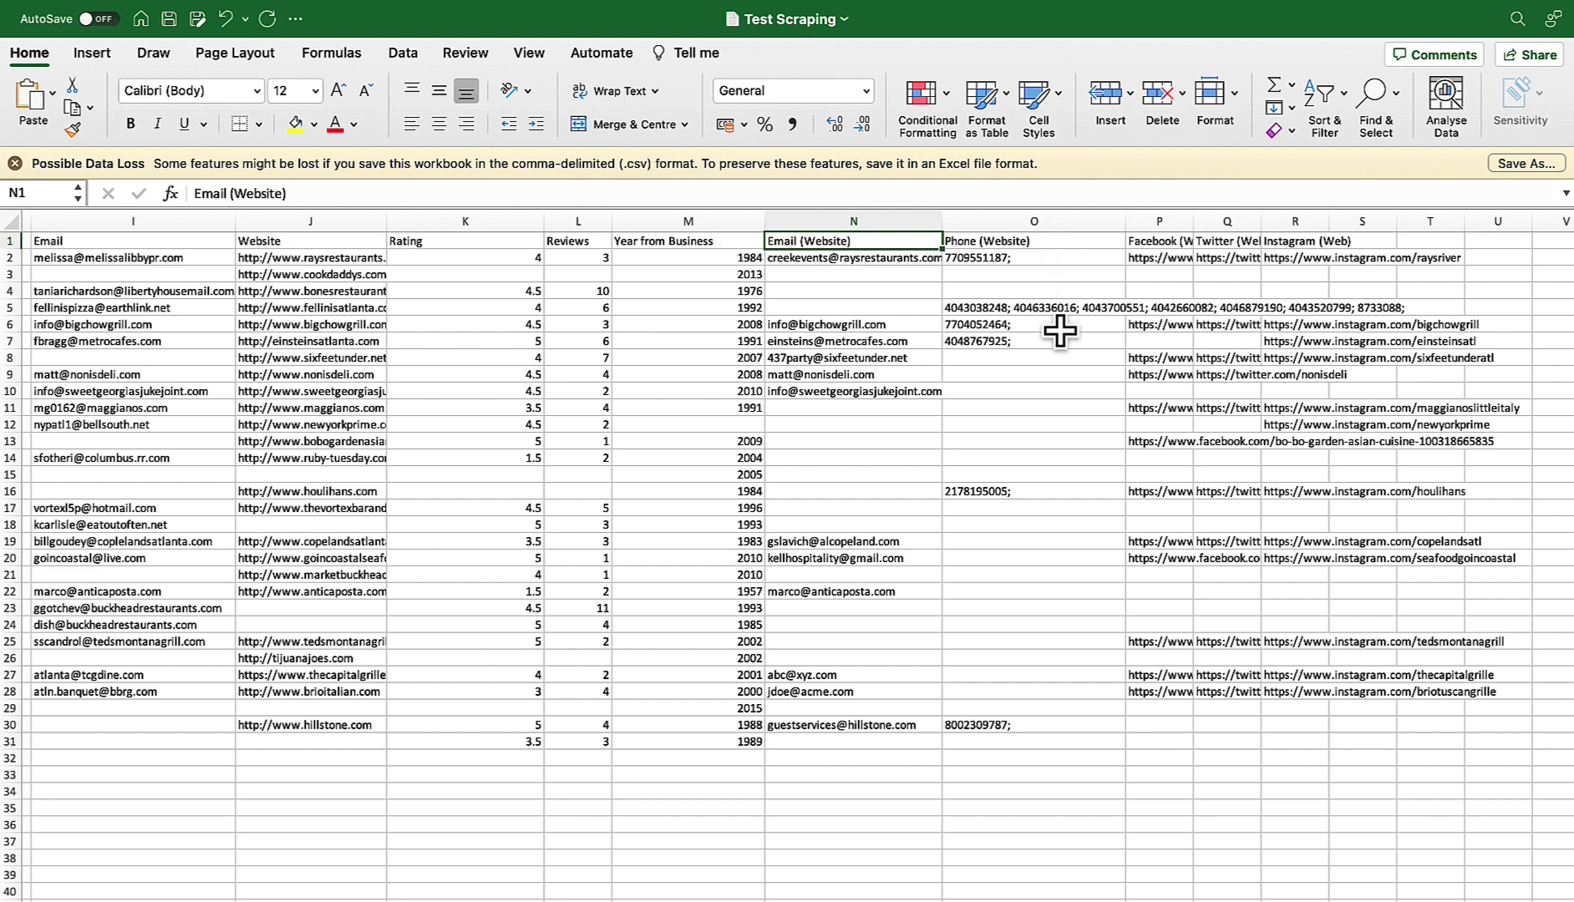
drag(1193, 221, 1343, 221)
scroll(1129, 351, right, 2)
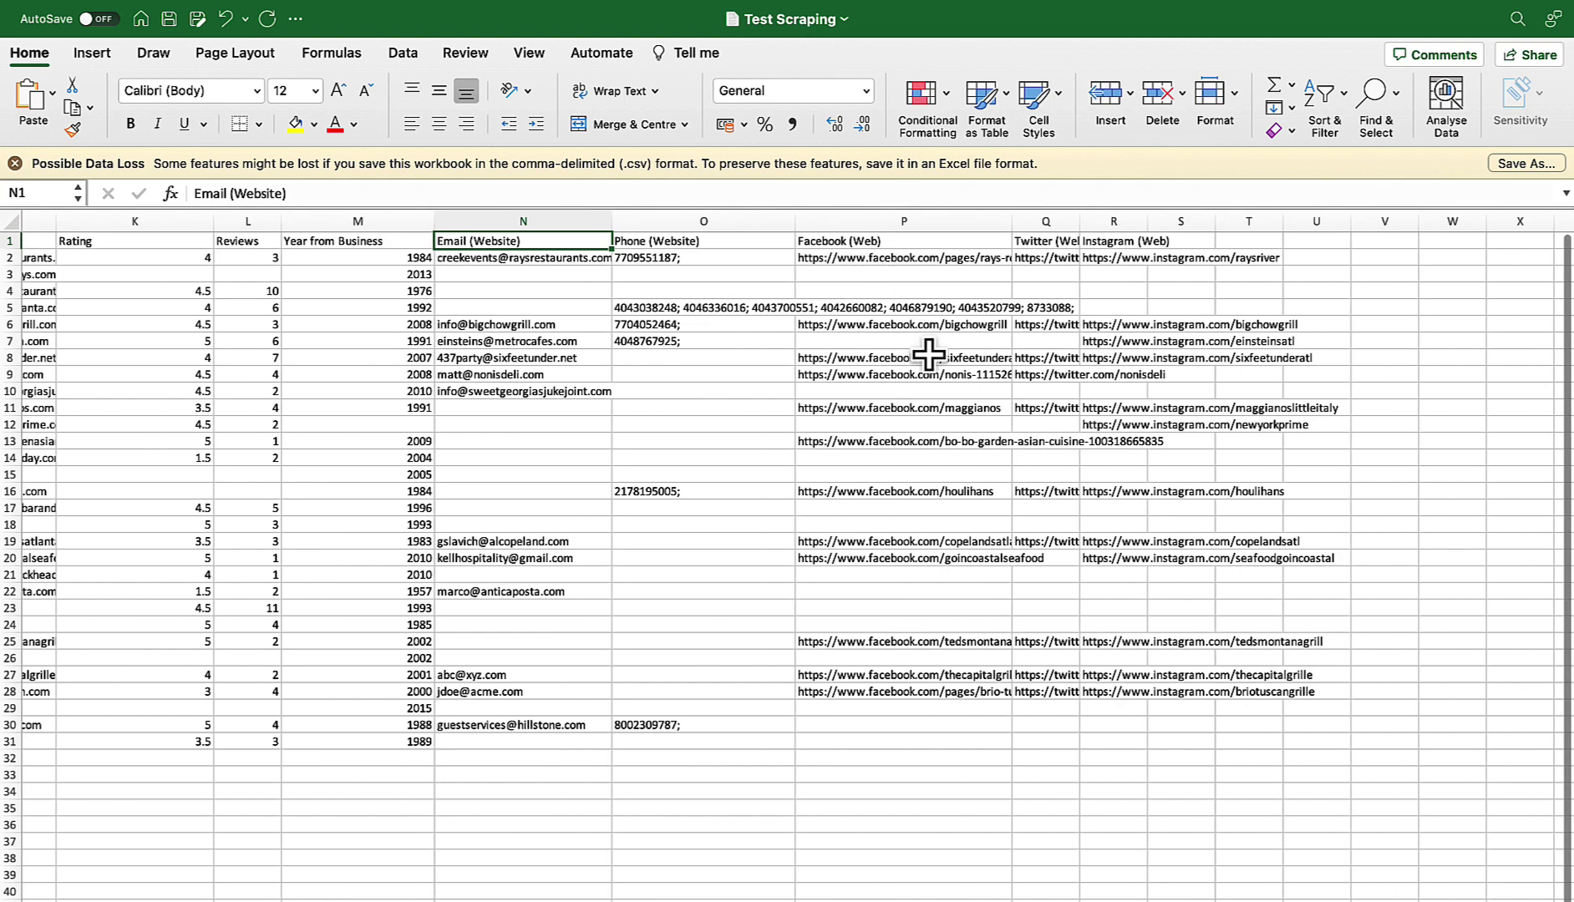
drag(1094, 221, 1392, 220)
scroll(1177, 462, right, 1)
scroll(1176, 462, right, 6)
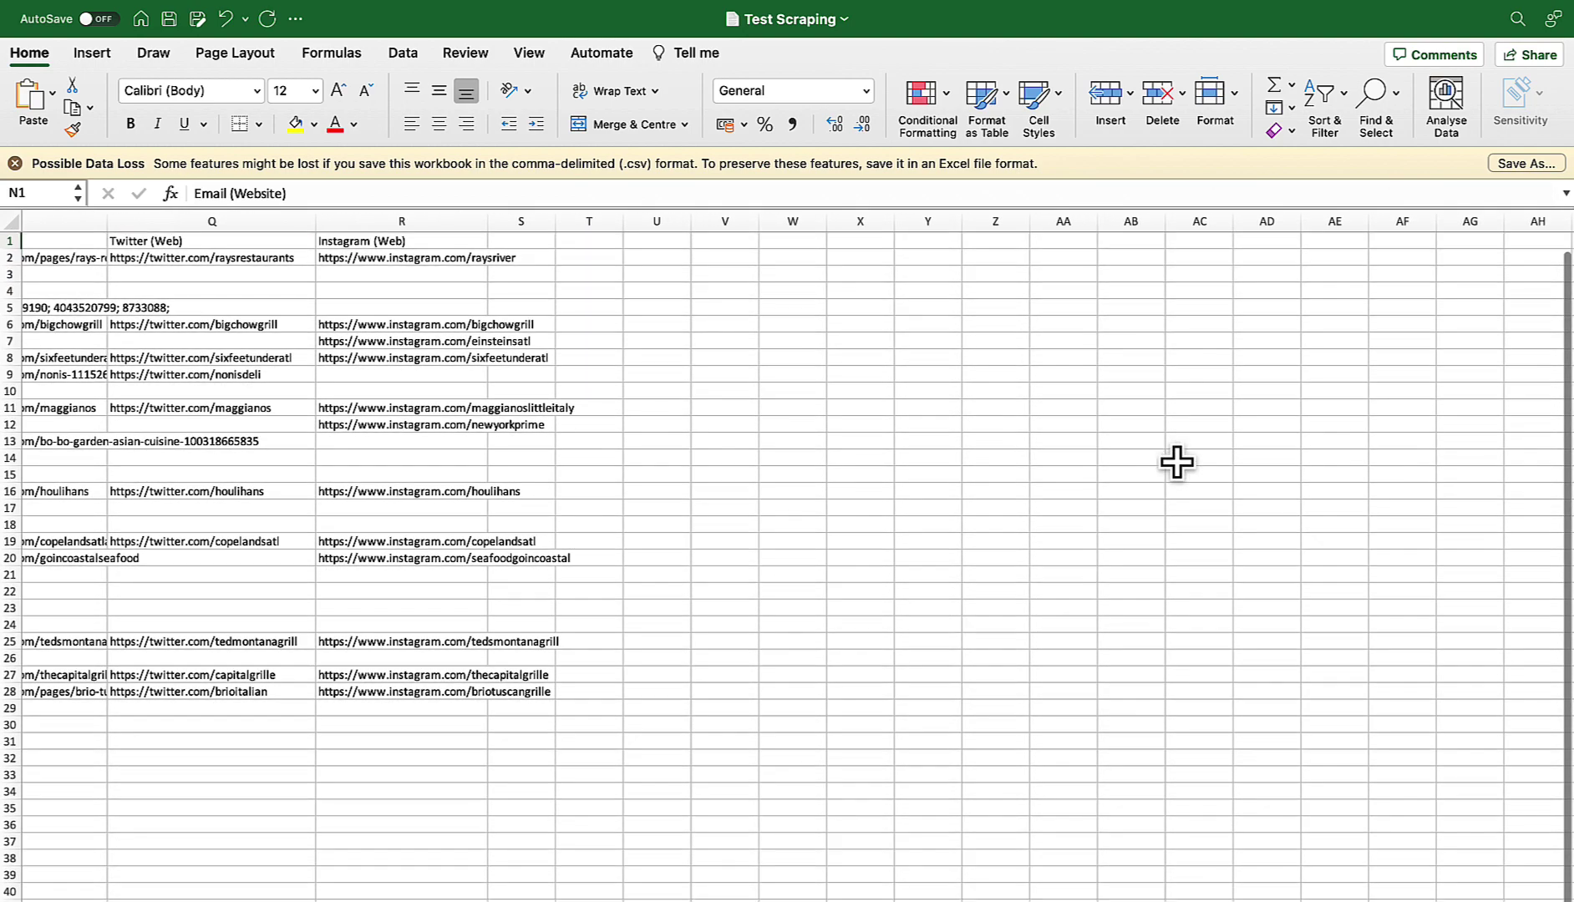
scroll(853, 569, left, 15)
scroll(848, 535, down, 1)
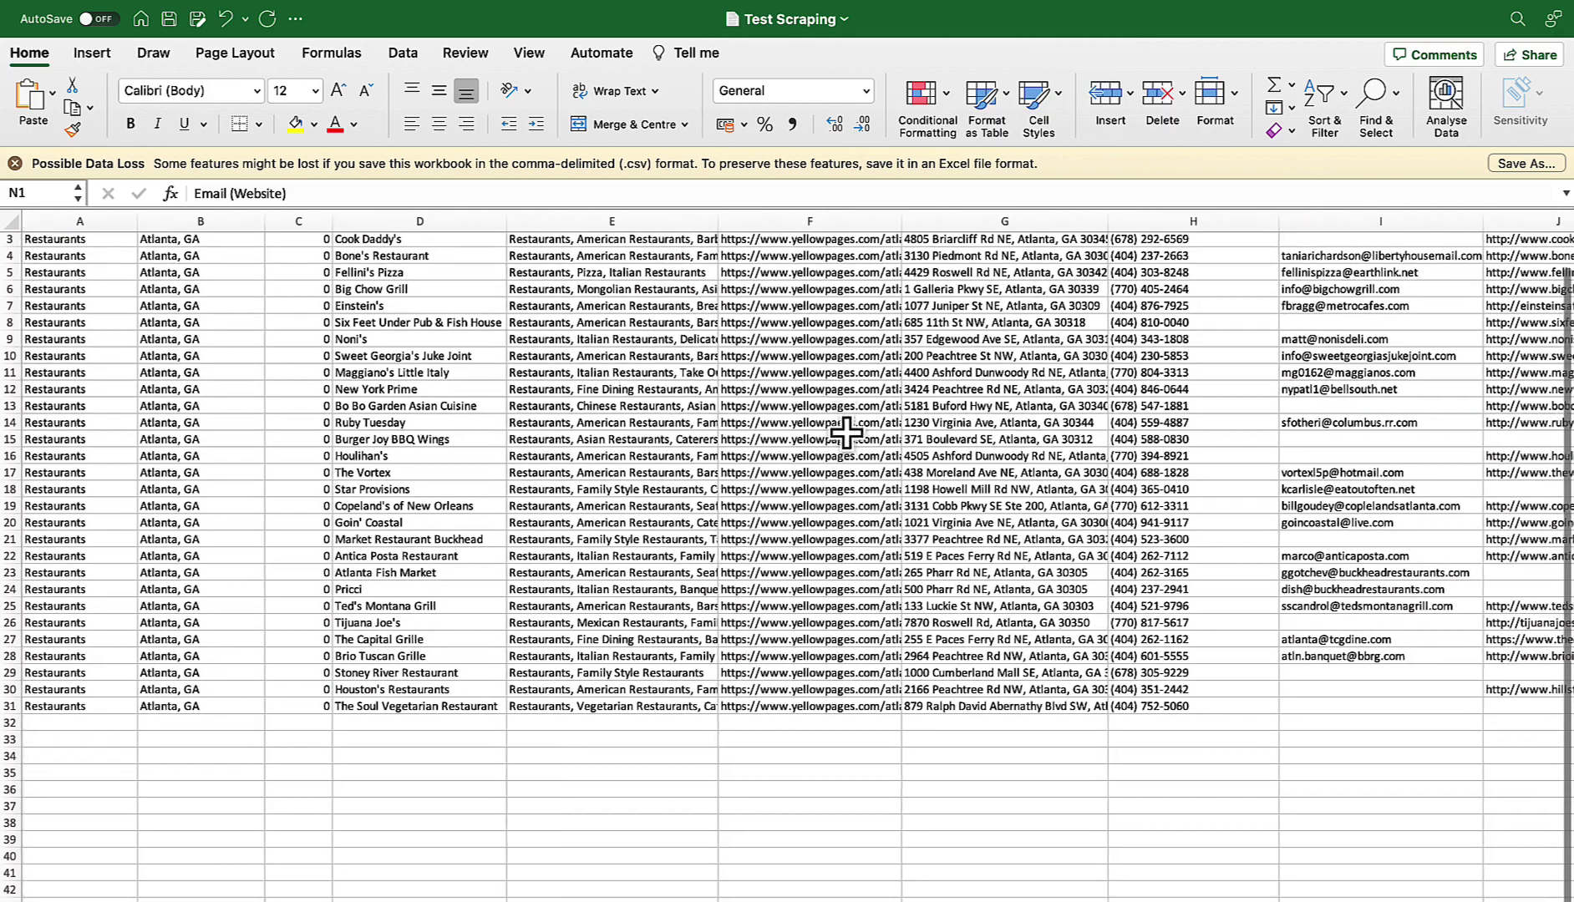